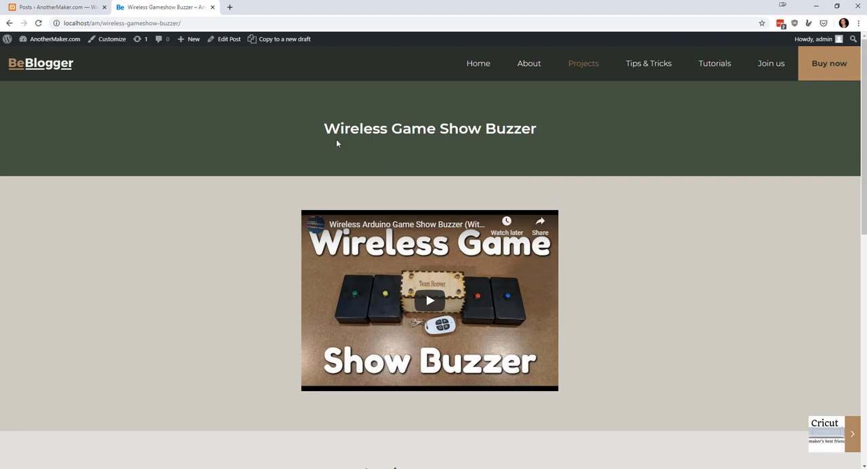
Open the Wireless Gameshow Buzzer post from the posts list for editing.
scroll(554, 157, "down", 5)
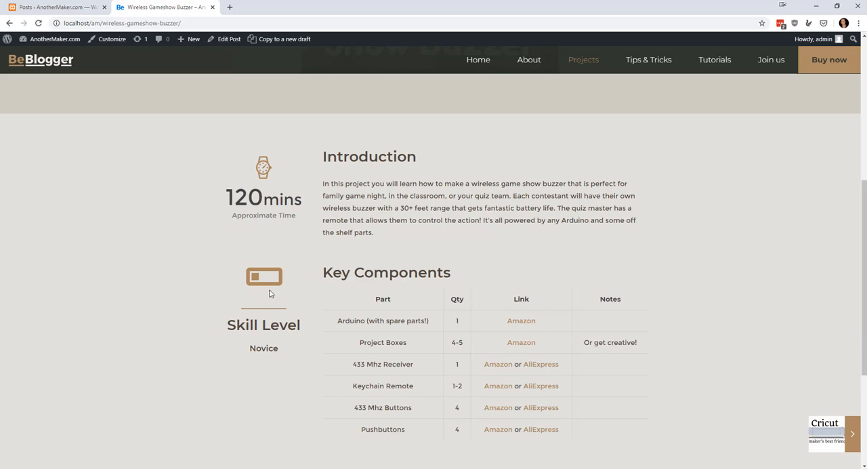
left_click(64, 7)
left_click(106, 229)
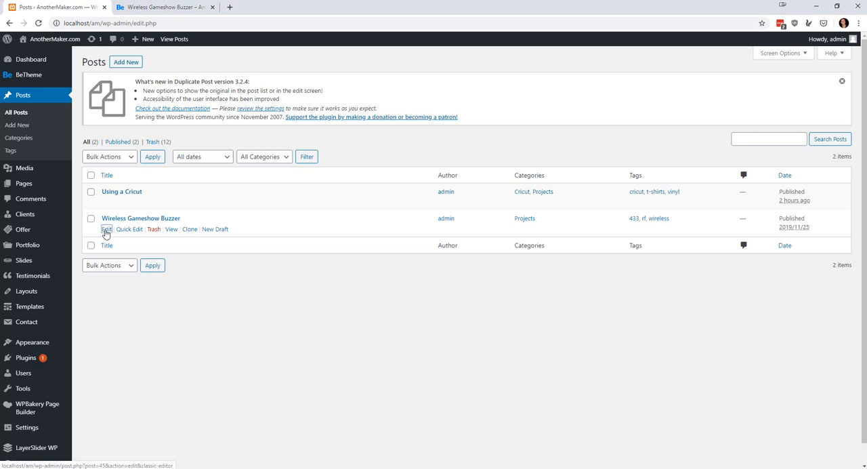
scroll(324, 268, "down", 3)
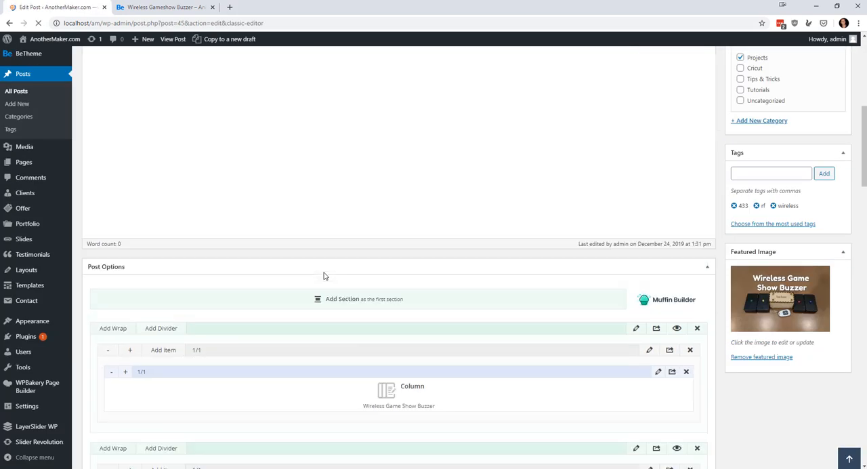
scroll(325, 273, "down", 4)
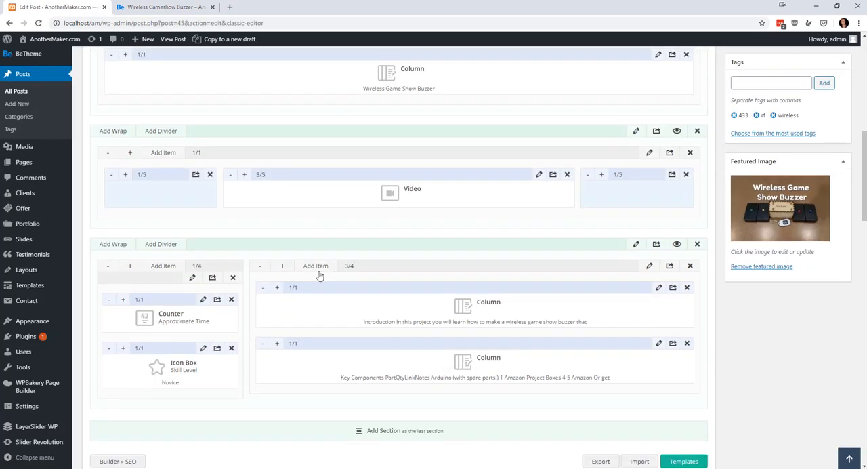
Change the Skill Level icon box text to Beginner within its h5 heading, save the box and update the post.
left_click(203, 348)
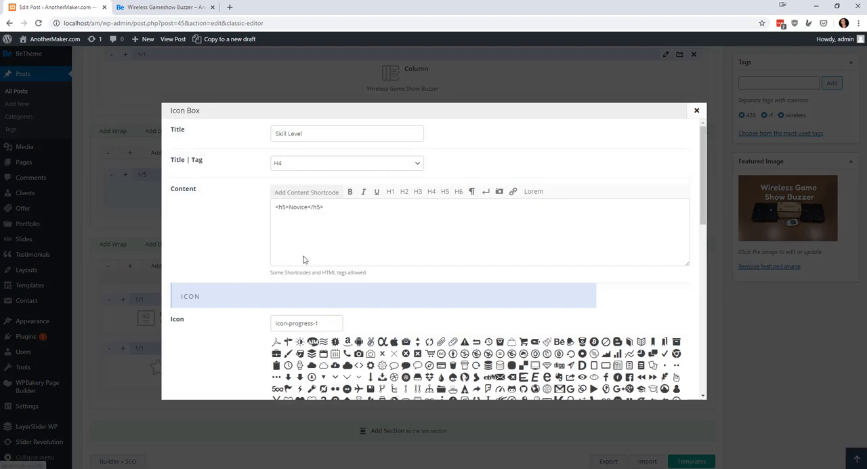
scroll(314, 204, "down", 5)
scroll(311, 200, "up", 3)
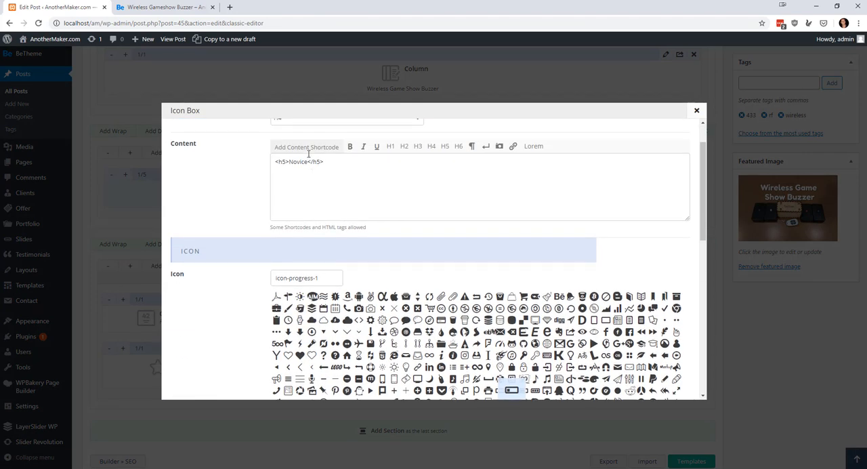
left_click(307, 161)
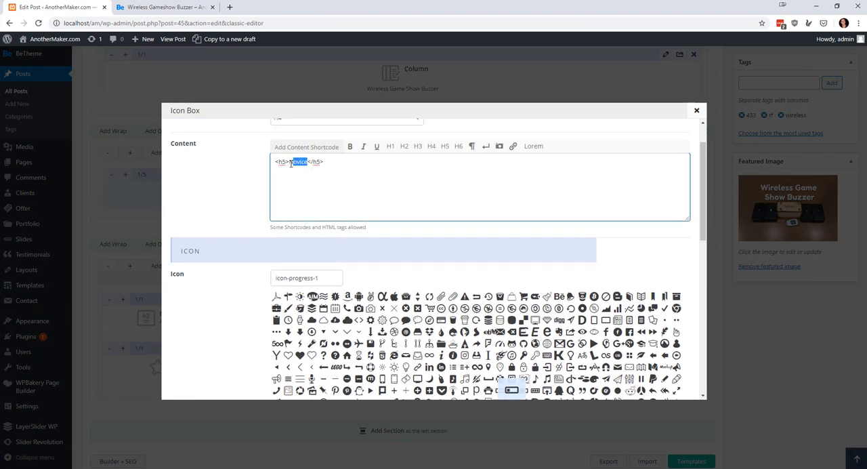
type("Beginner")
scroll(385, 229, "down", 10)
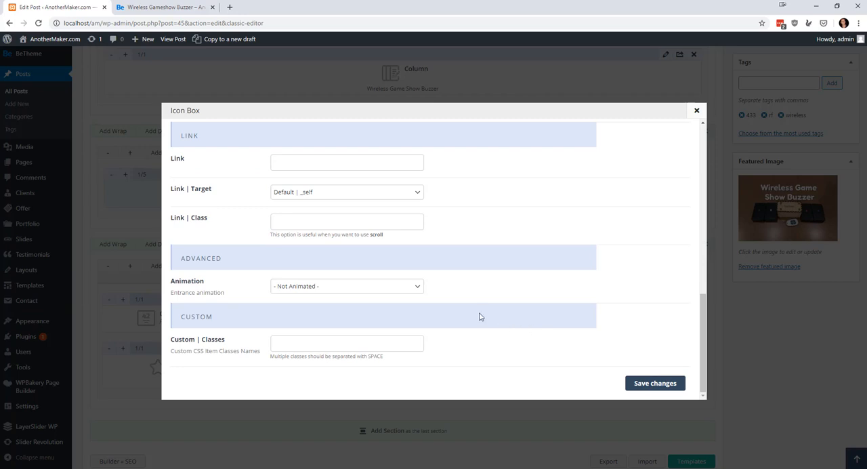
left_click(655, 384)
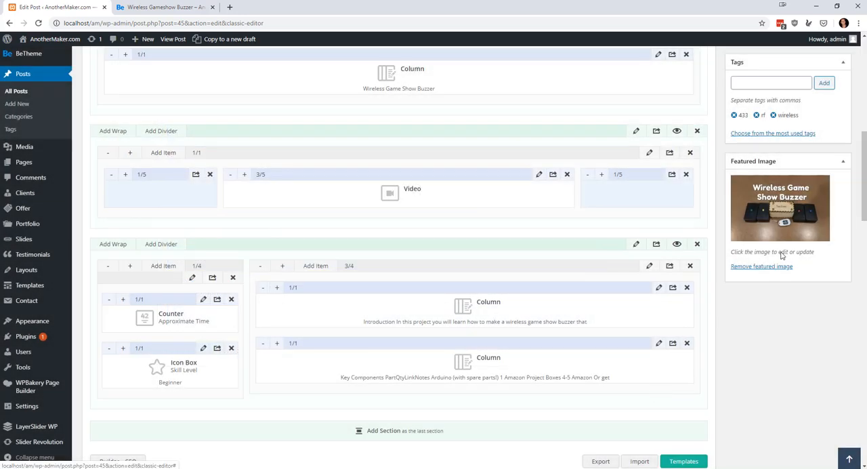
scroll(824, 210, "up", 10)
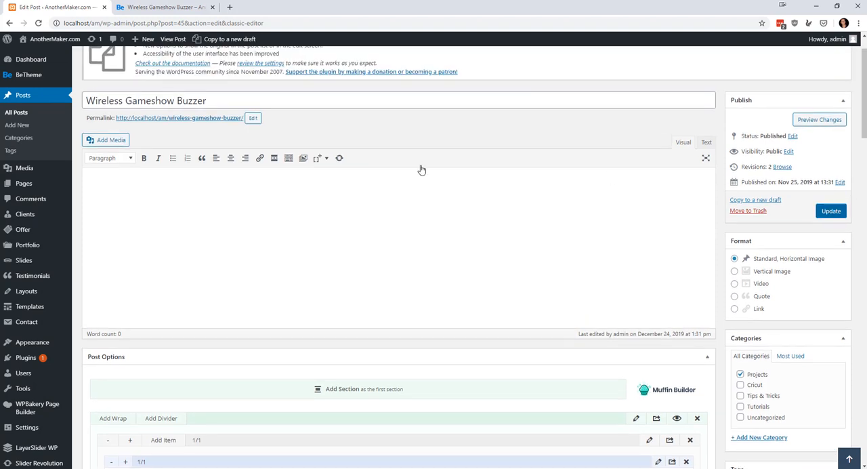
Open the posts list in a separate browser tab and edit the Using a Cricut post from there.
right_click(21, 113)
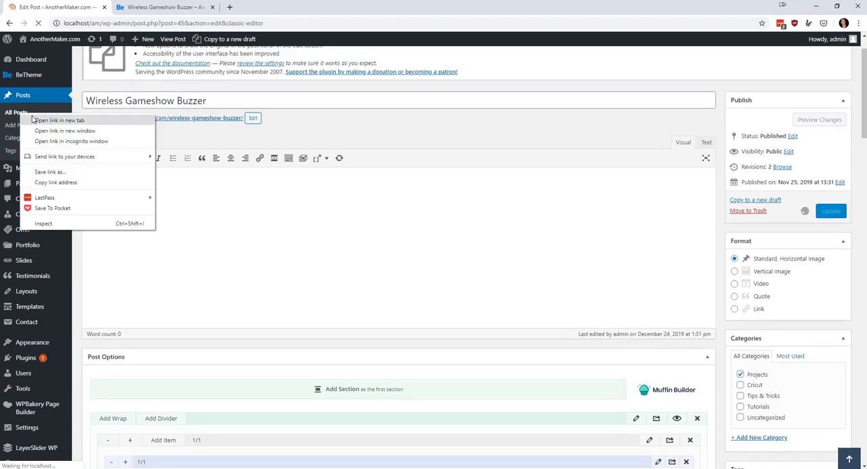
left_click(59, 120)
key("ctrl+Tab")
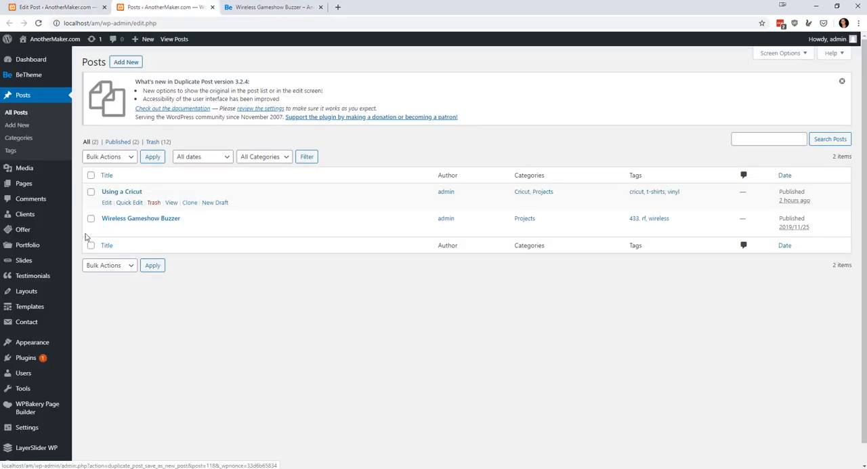
left_click(109, 203)
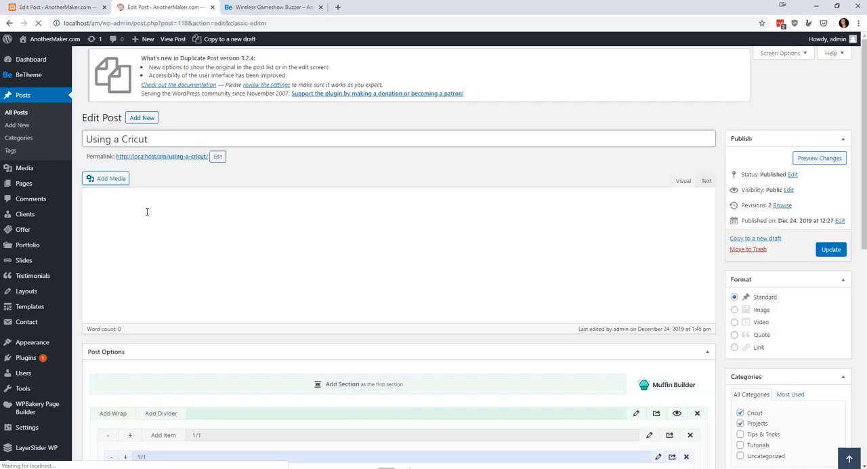
Set the Skill Level icon box's icon to the three-bar progress symbol, save the box and update the Using a Cricut post.
scroll(190, 238, "down", 5)
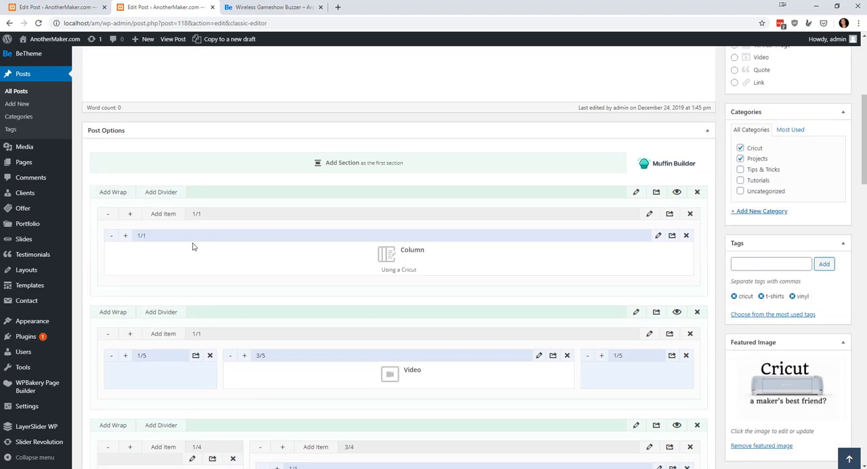
scroll(194, 242, "down", 3)
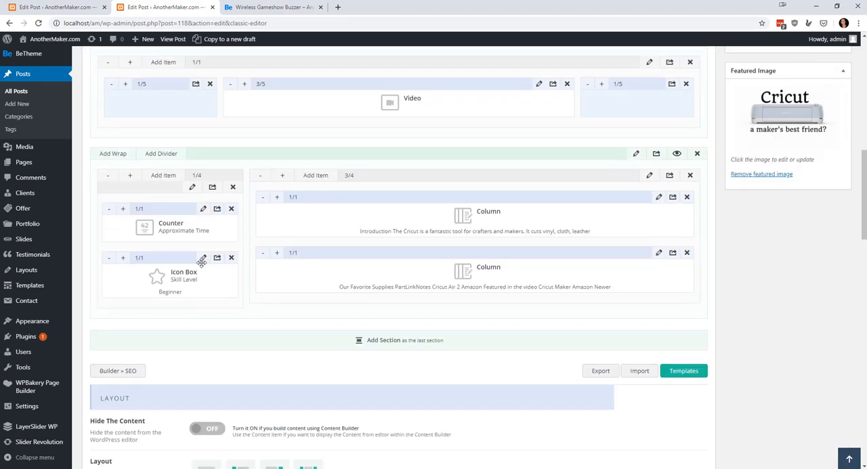
left_click(202, 258)
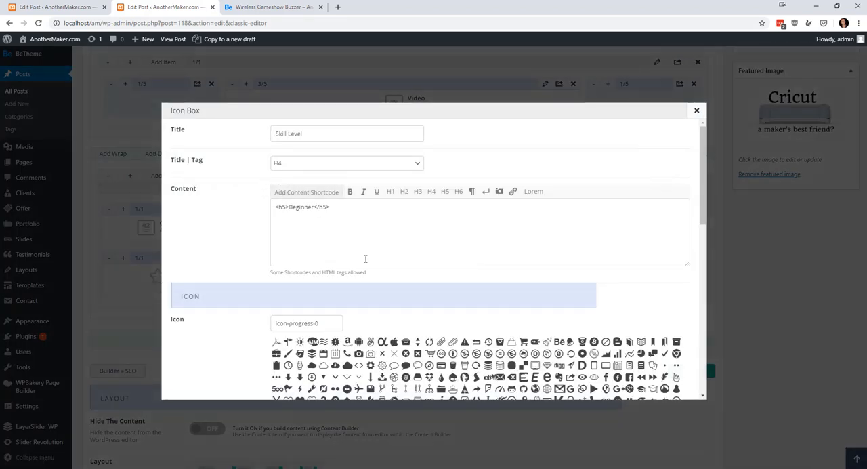
scroll(365, 258, "down", 2)
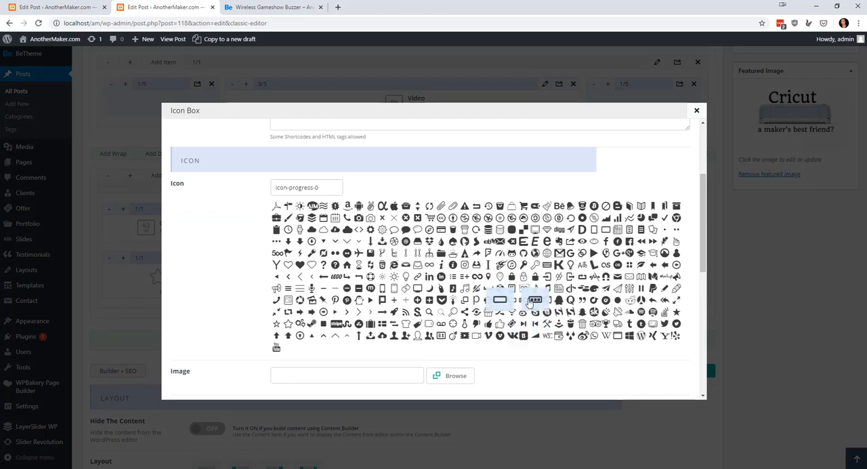
left_click(535, 300)
scroll(541, 308, "down", 6)
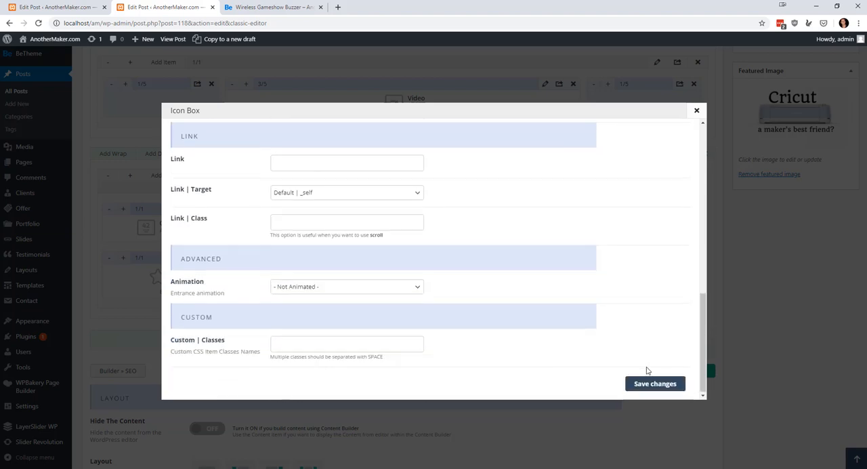
left_click(650, 382)
scroll(812, 121, "up", 1)
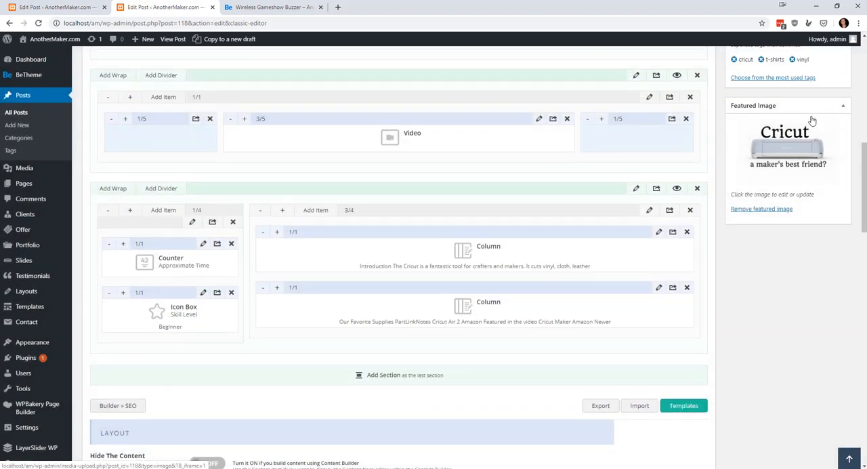
scroll(812, 121, "up", 6)
left_click(829, 122)
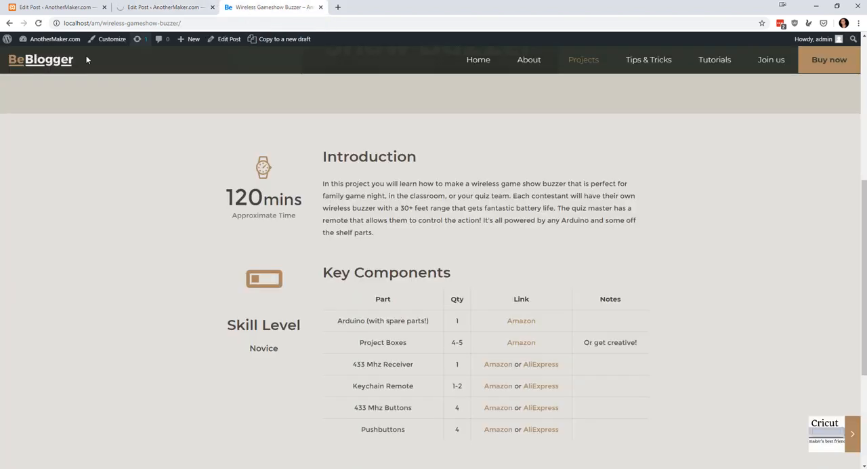
Reload the published Wireless Gameshow Buzzer page and review it from its header.
left_click(274, 6)
left_click(38, 23)
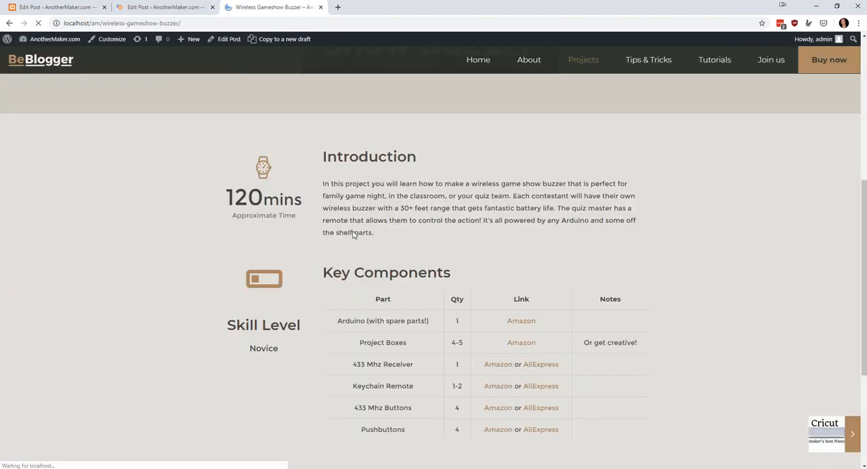
scroll(387, 252, "up", 5)
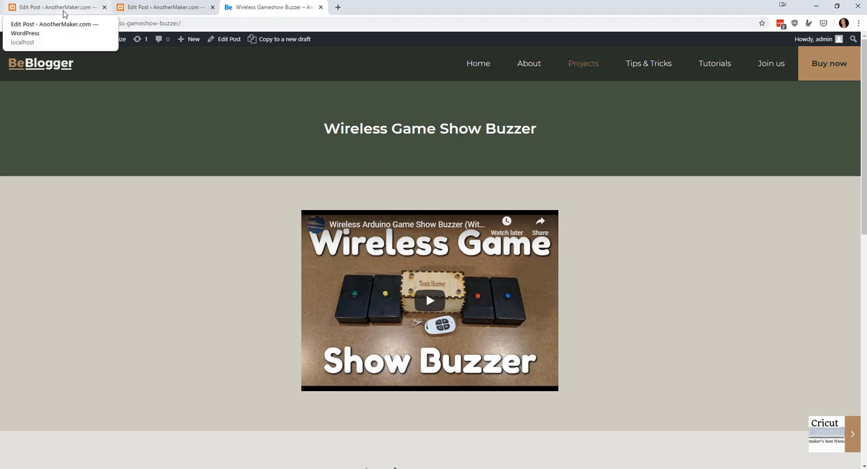
In the Using a Cricut post, move the wrap with the title column into the section above the video wrap.
left_click(131, 9)
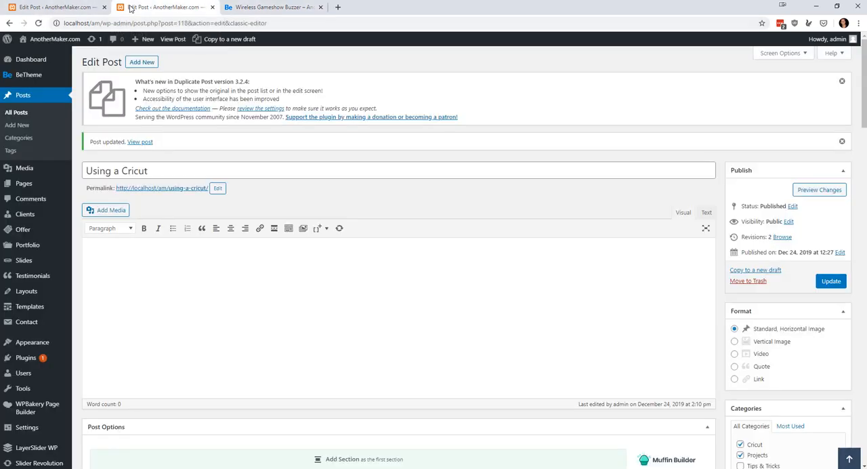
scroll(262, 191, "down", 5)
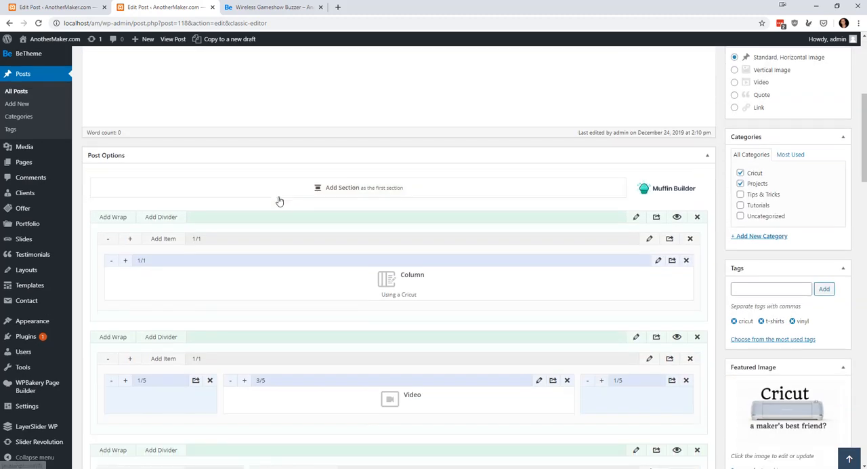
scroll(472, 272, "down", 1)
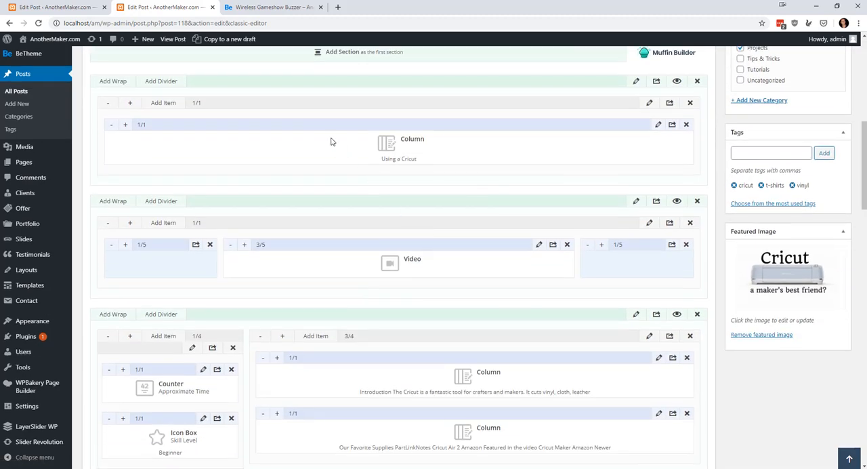
left_click_drag(325, 124, 106, 110)
scroll(352, 145, "up", 2)
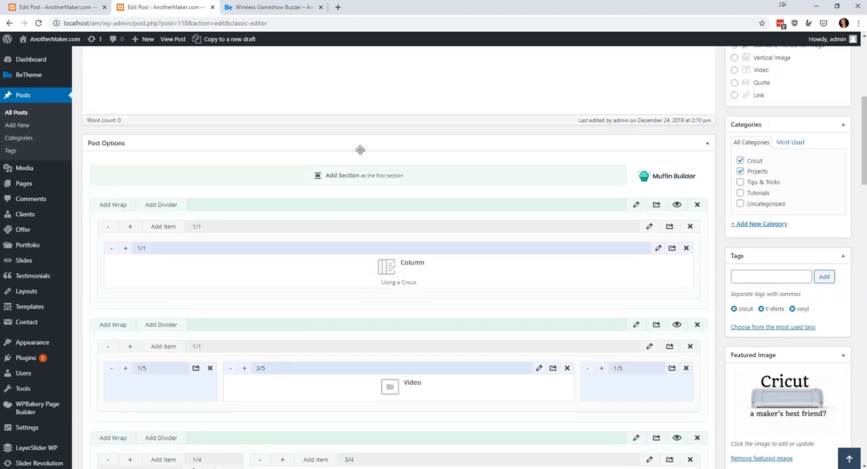
scroll(399, 174, "down", 1)
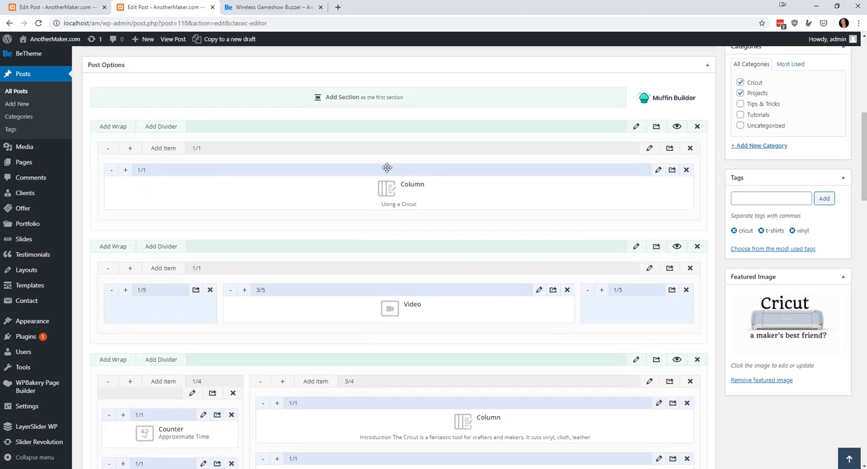
left_click_drag(391, 148, 115, 198)
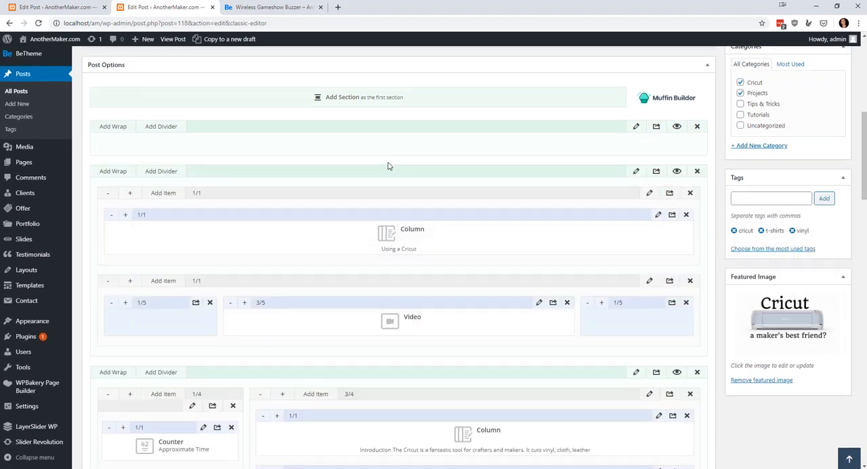
Hide the emptied first section and move it below the title and video section, updating the post.
left_click(675, 128)
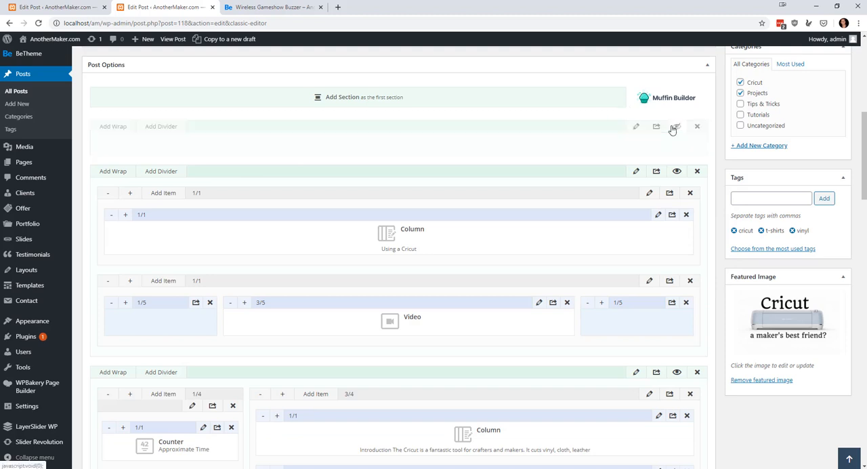
scroll(687, 159, "up", 1)
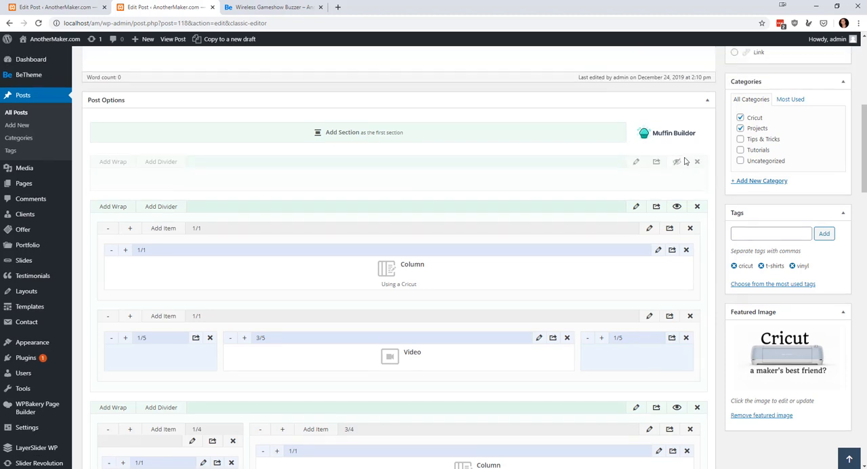
left_click_drag(545, 170, 521, 317)
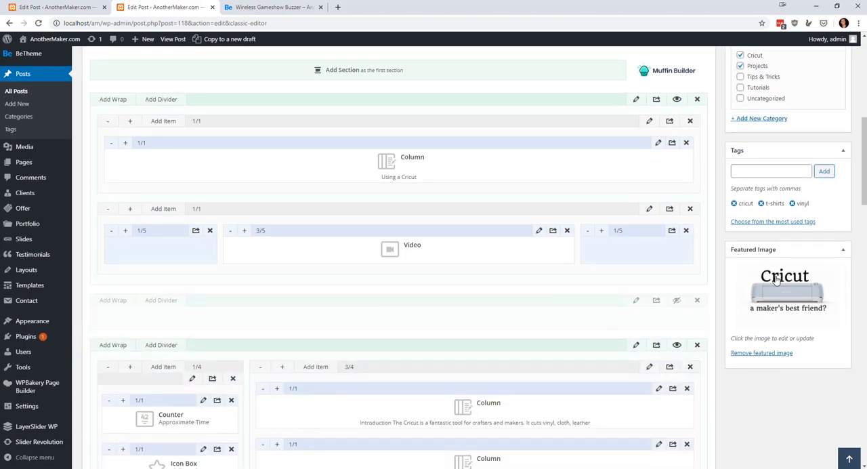
scroll(779, 278, "up", 3)
left_click(825, 118)
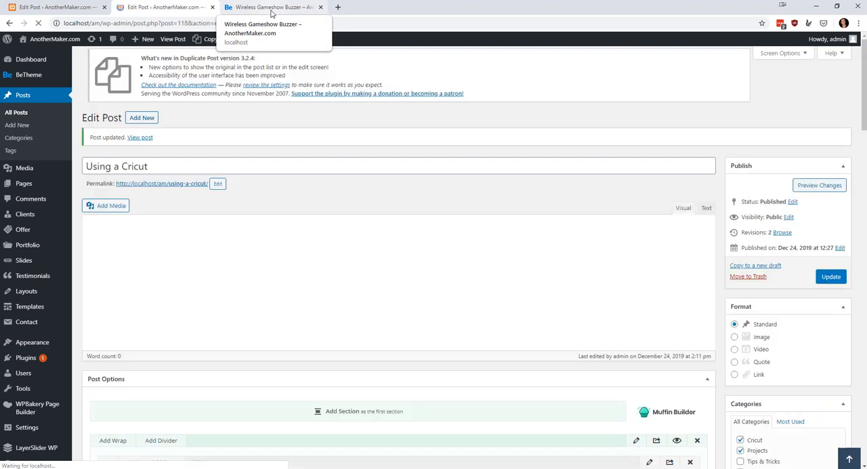
Replace the open published page with the published Using a Cricut page and review its title and video section.
left_click(271, 8)
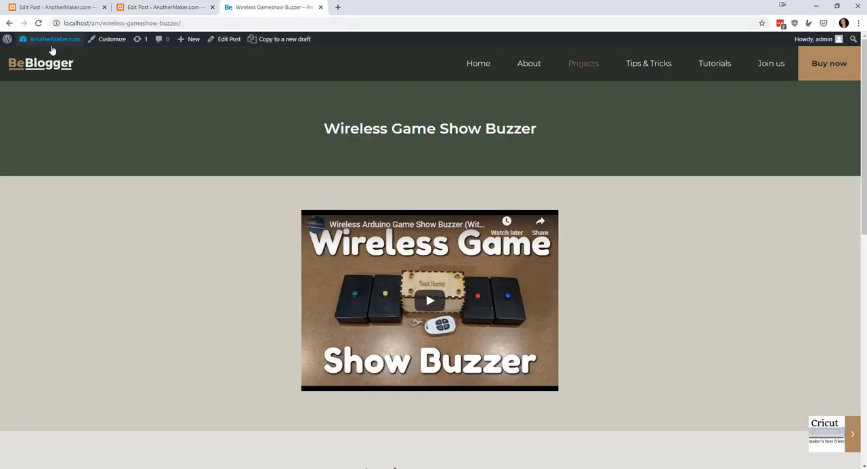
left_click(157, 7)
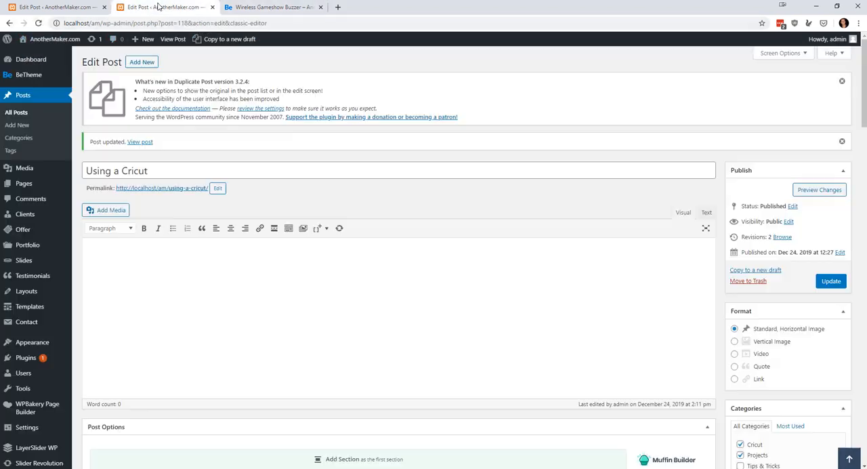
right_click(169, 39)
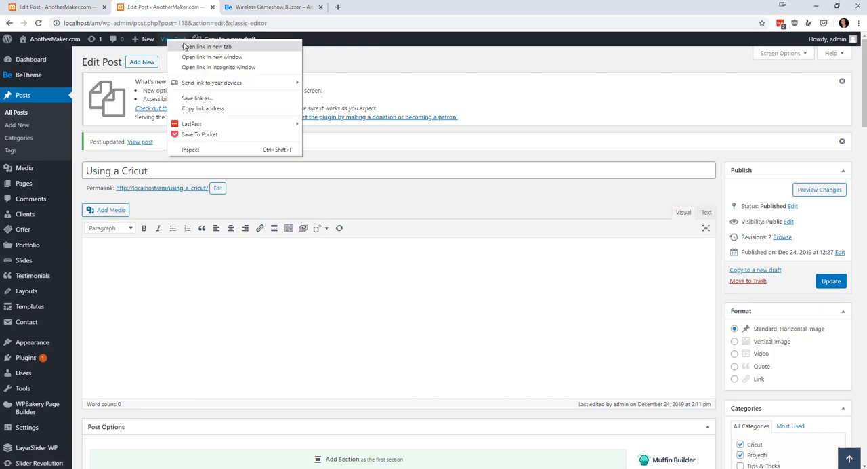
left_click(190, 47)
left_click(428, 7)
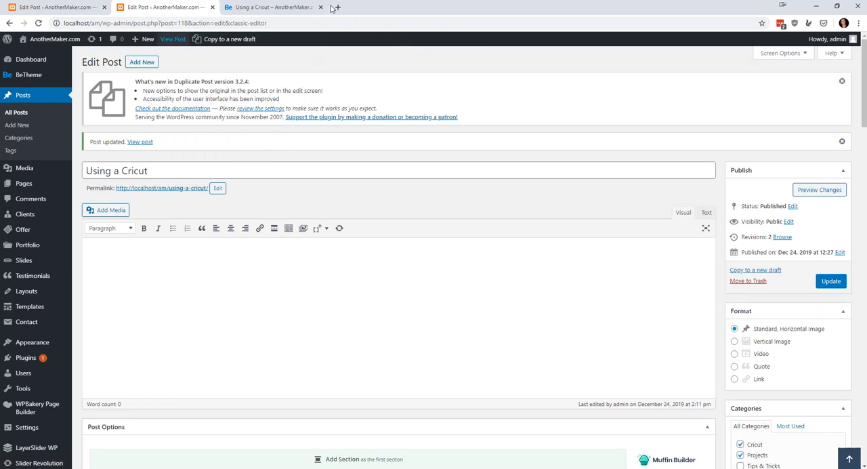
left_click(290, 7)
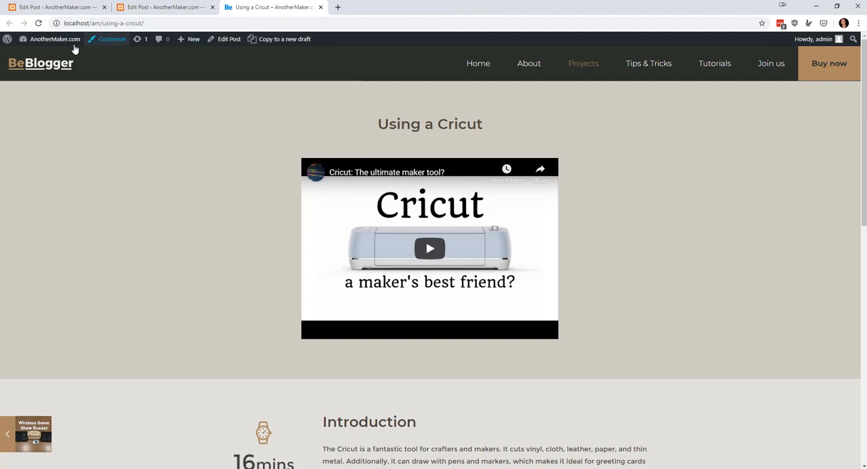
scroll(455, 189, "down", 2)
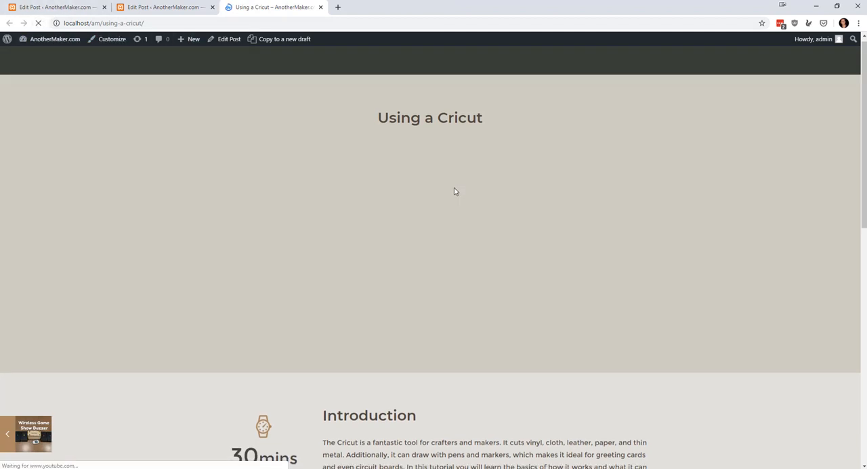
scroll(489, 230, "up", 2)
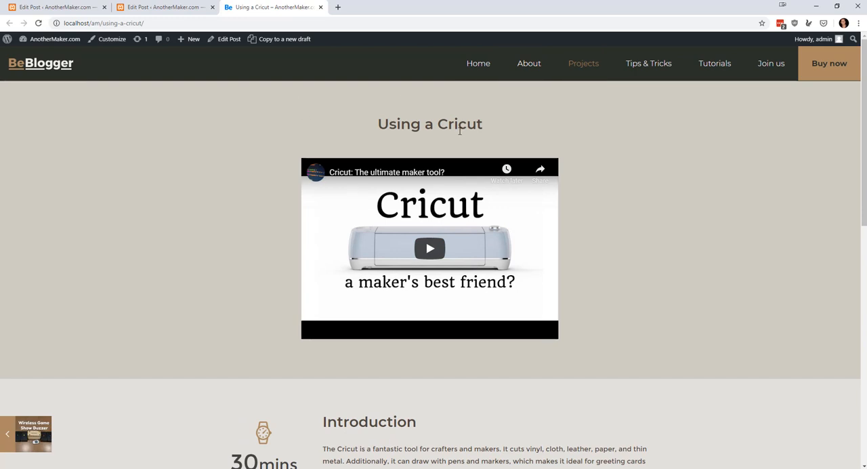
scroll(557, 209, "down", 7)
scroll(582, 311, "up", 8)
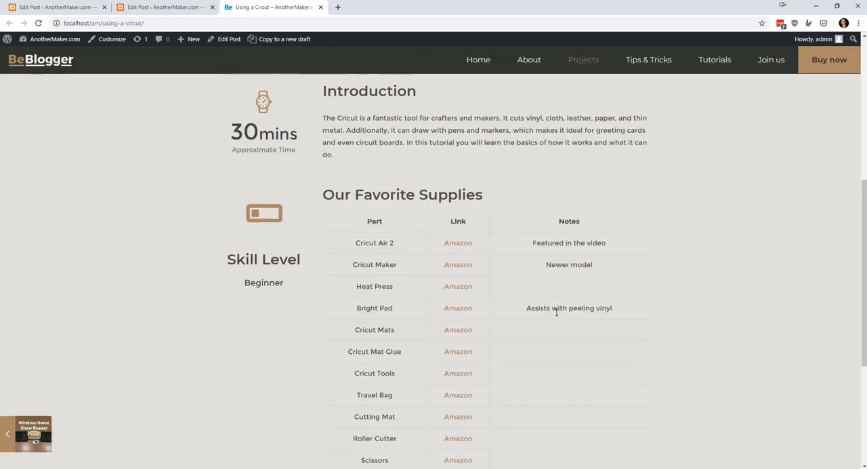
Change the heading tags in the Using a Cricut title column to h2, update the post and reload its published page.
left_click(170, 8)
scroll(429, 230, "down", 5)
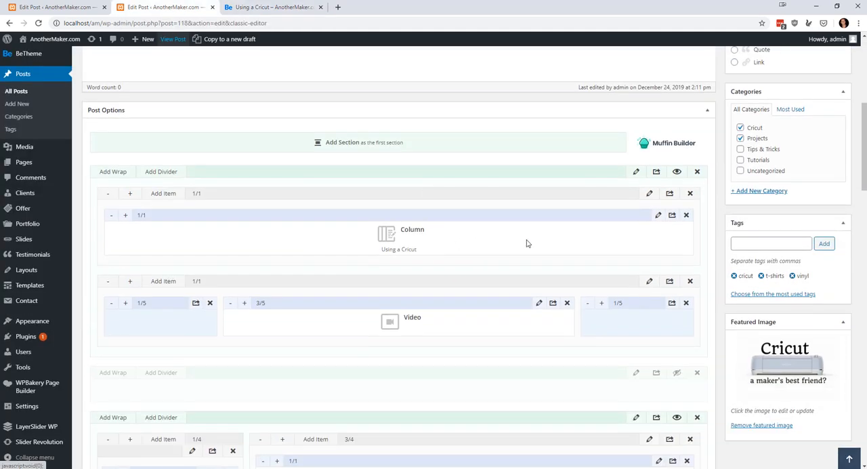
left_click(657, 216)
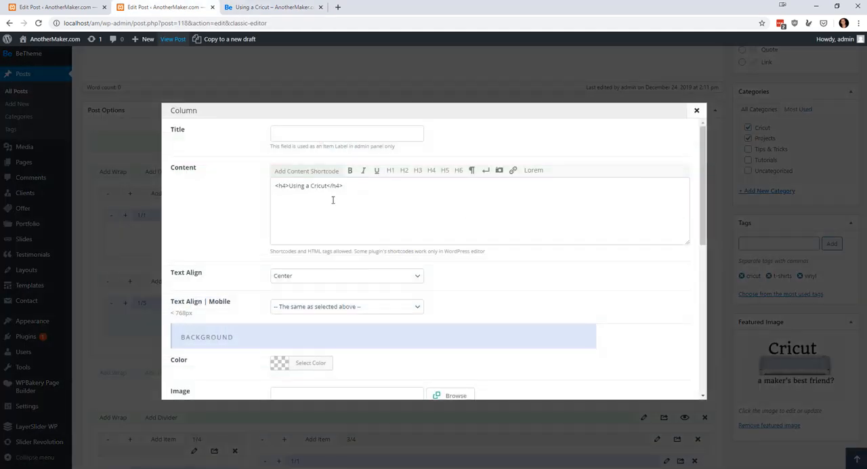
left_click(285, 185)
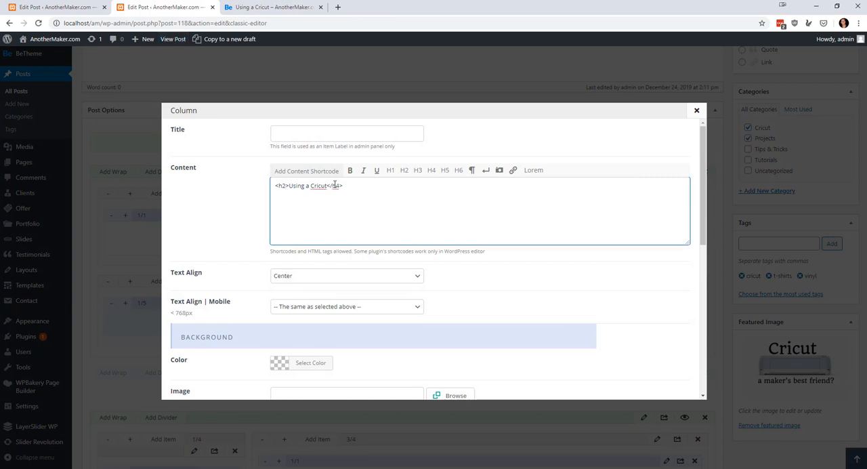
scroll(600, 313, "down", 8)
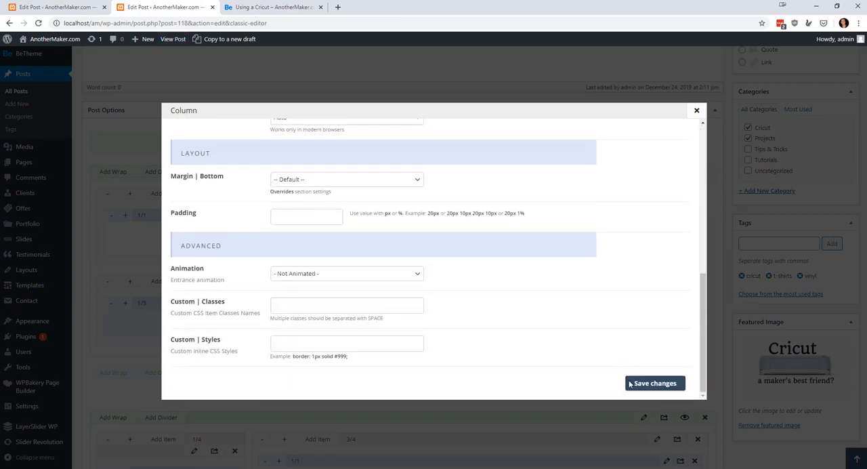
left_click(646, 383)
scroll(651, 324, "up", 4)
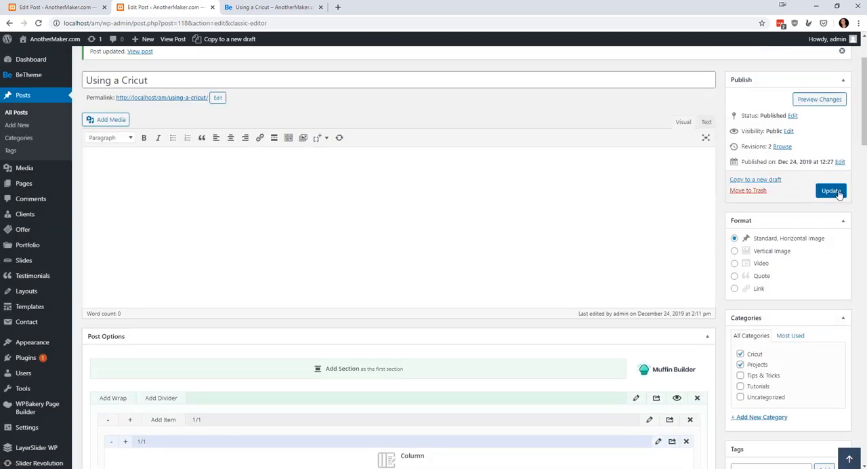
left_click(831, 191)
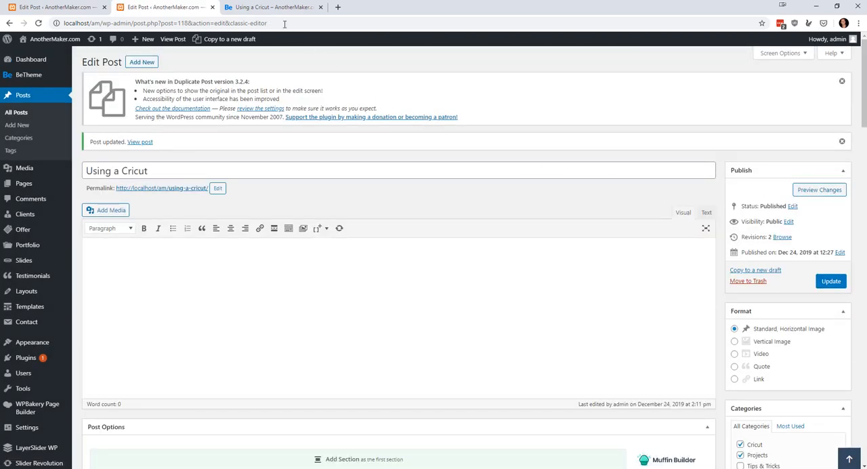
left_click(275, 8)
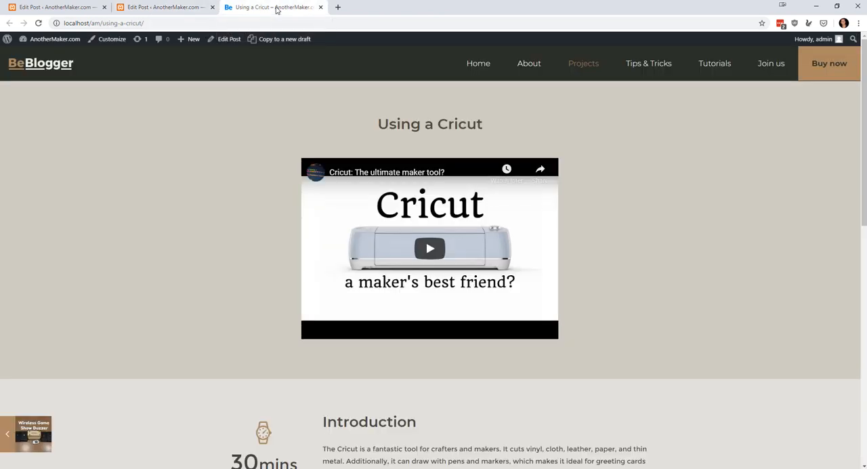
left_click(38, 25)
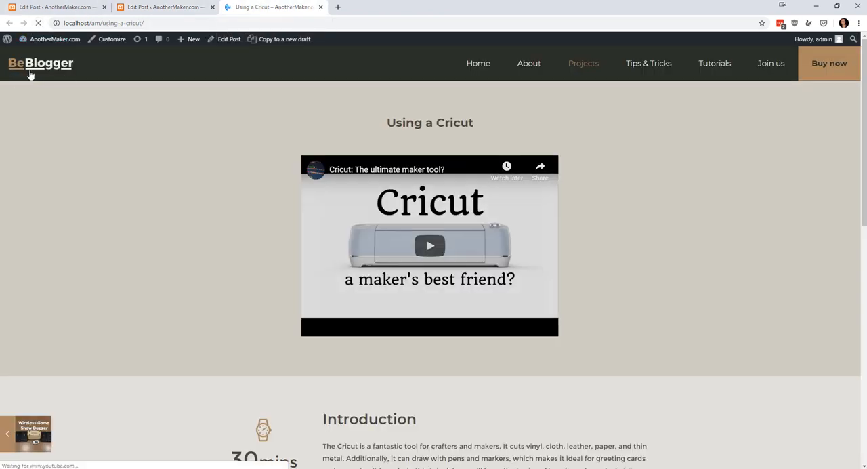
Change the heading tags in the Using a Cricut title column to h1, save the column and update the post.
left_click(164, 8)
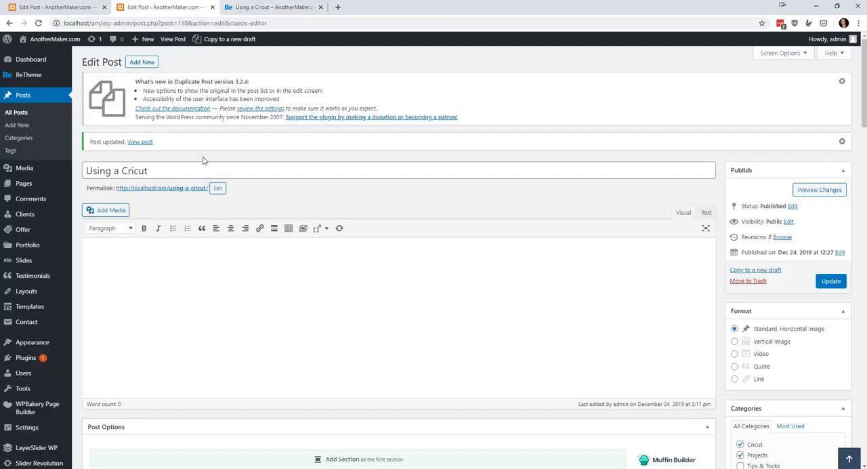
scroll(486, 271, "down", 5)
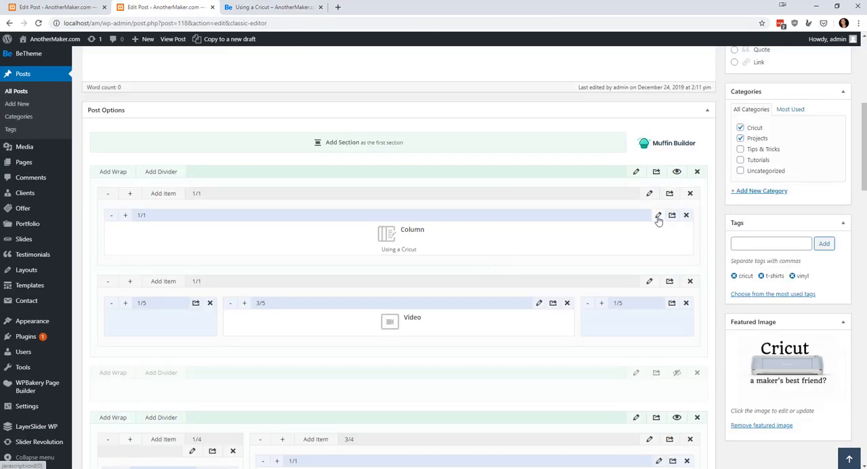
left_click(658, 214)
double_click(284, 186)
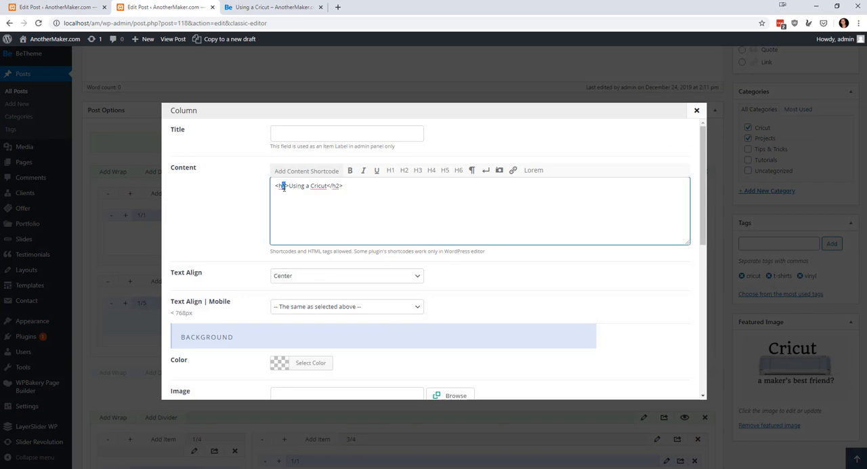
scroll(600, 309, "down", 10)
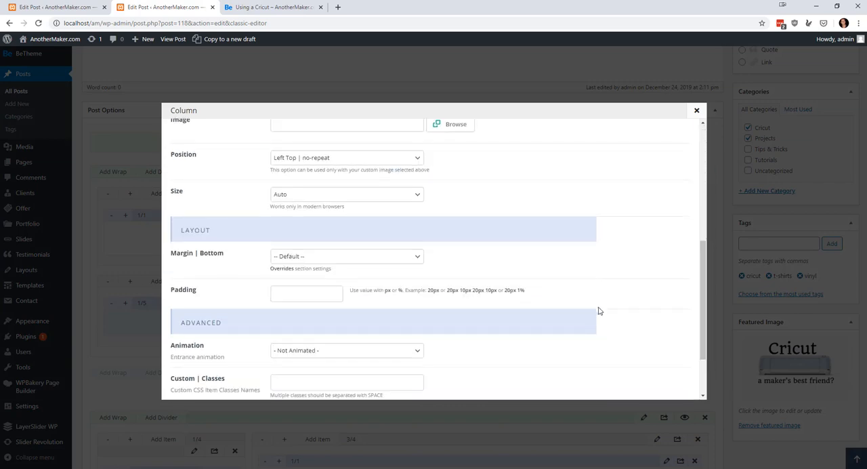
left_click(655, 383)
scroll(813, 228, "up", 5)
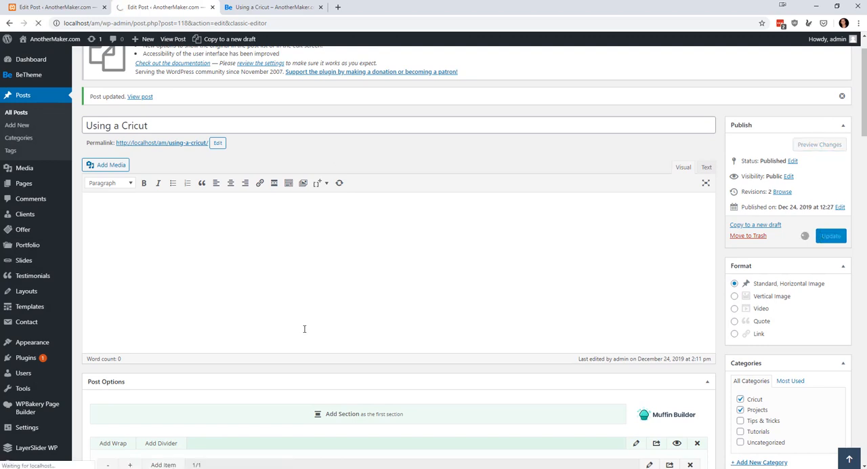
Reload the published Using a Cricut page and review its title, skill level and supplies table.
left_click(267, 8)
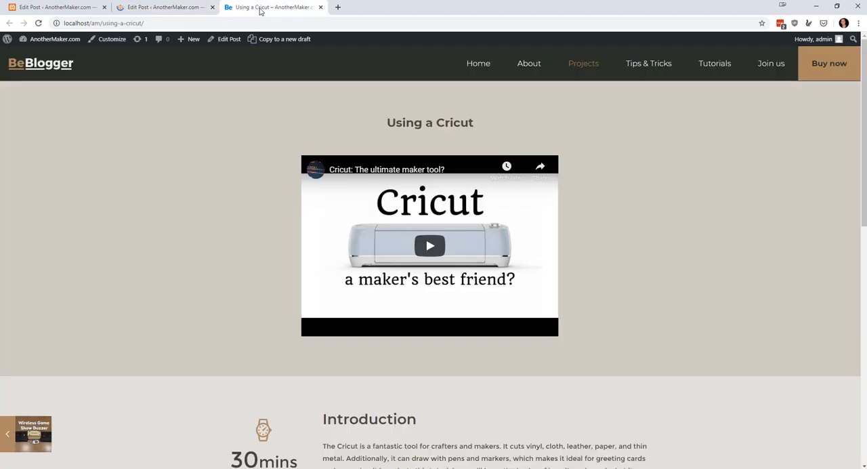
left_click(39, 23)
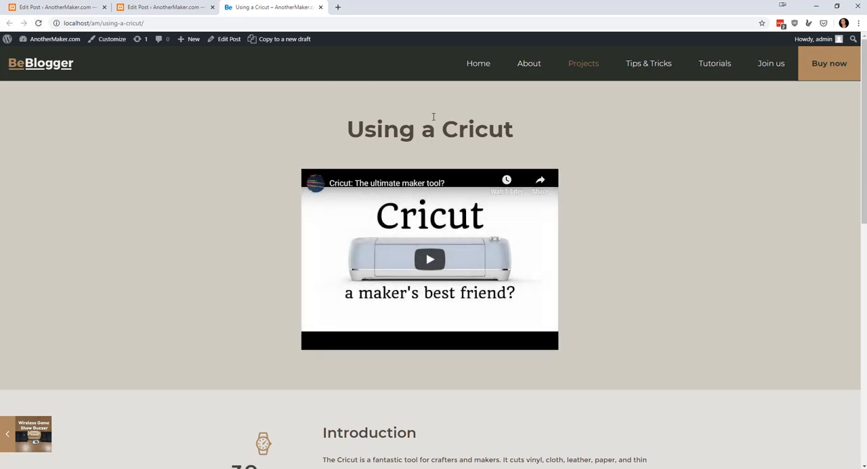
scroll(569, 145, "down", 5)
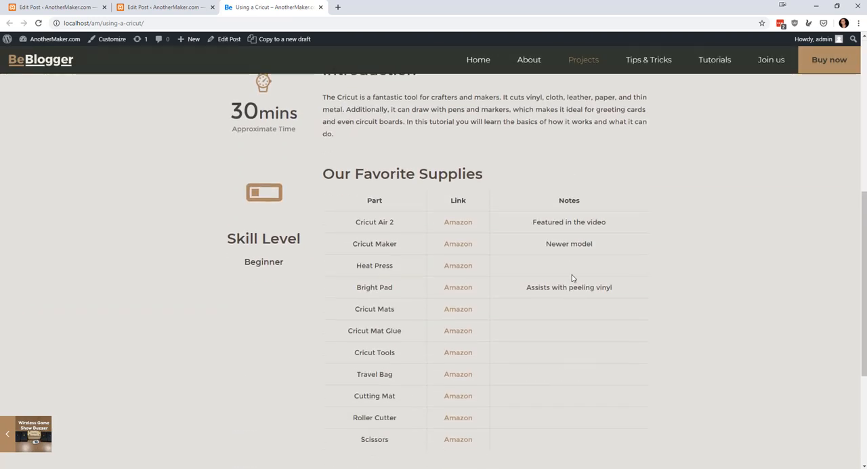
scroll(572, 274, "up", 3)
scroll(569, 297, "up", 3)
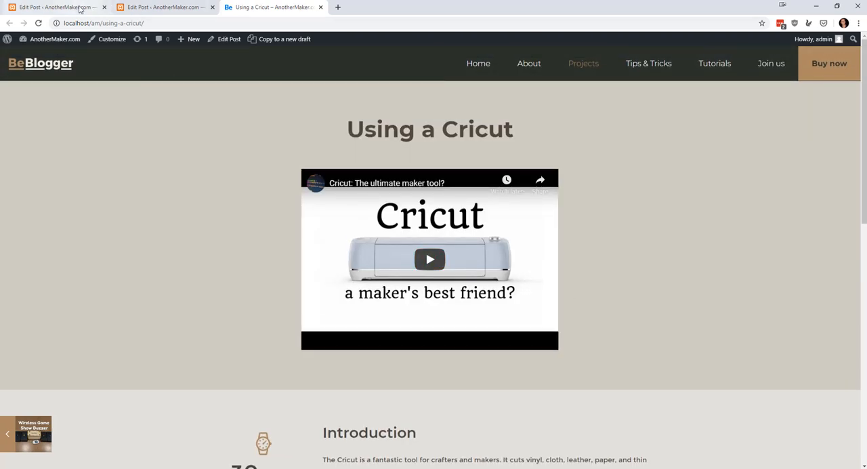
In the Wireless Gameshow Buzzer post, move the title column's wrap above the video wrap, then hide the emptied section and move it below them.
left_click(81, 10)
scroll(199, 209, "down", 4)
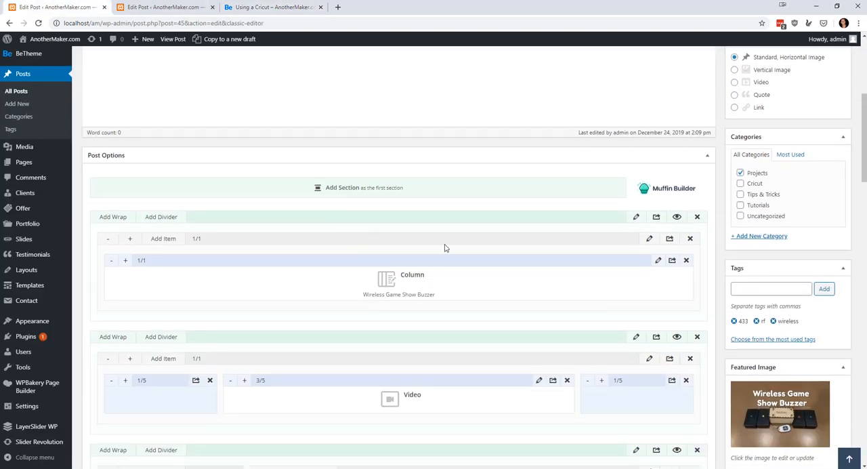
scroll(475, 244, "down", 2)
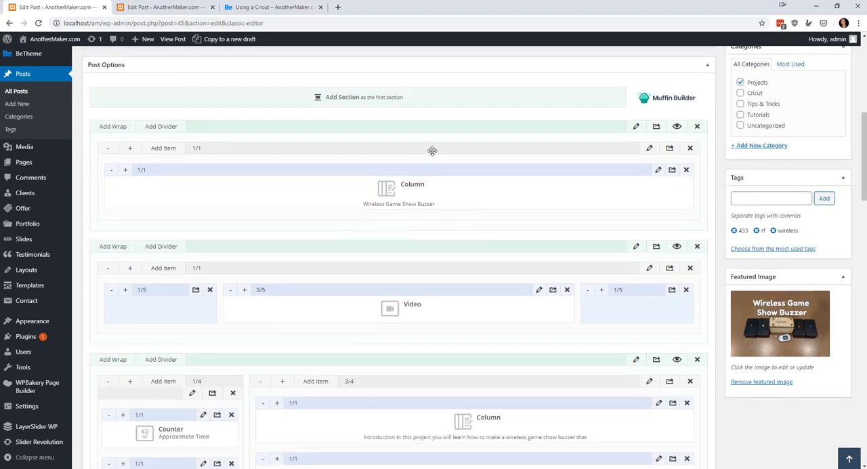
left_click_drag(430, 146, 124, 196)
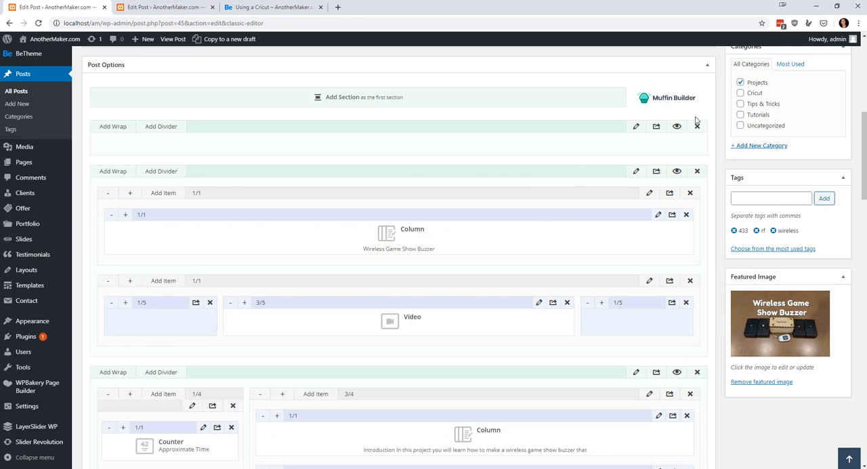
left_click_drag(606, 126, 609, 321)
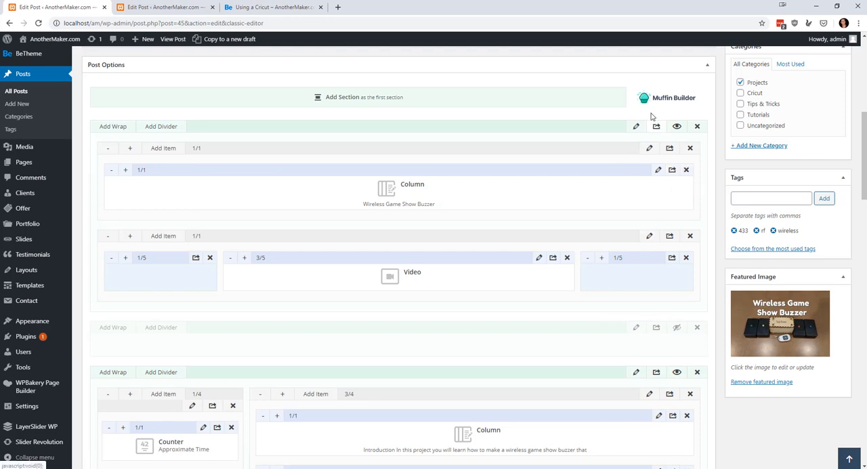
Change the heading tags in the Wireless Game Show Buzzer title column to h1, save the column and update the post.
left_click(659, 170)
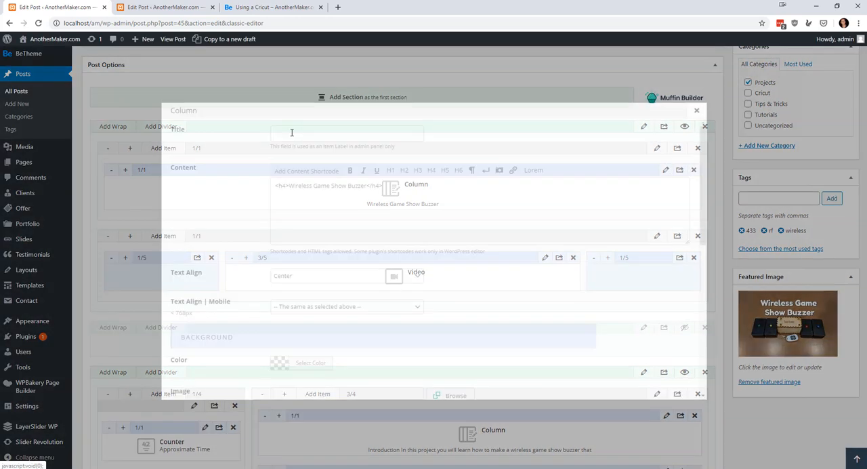
left_click(285, 185)
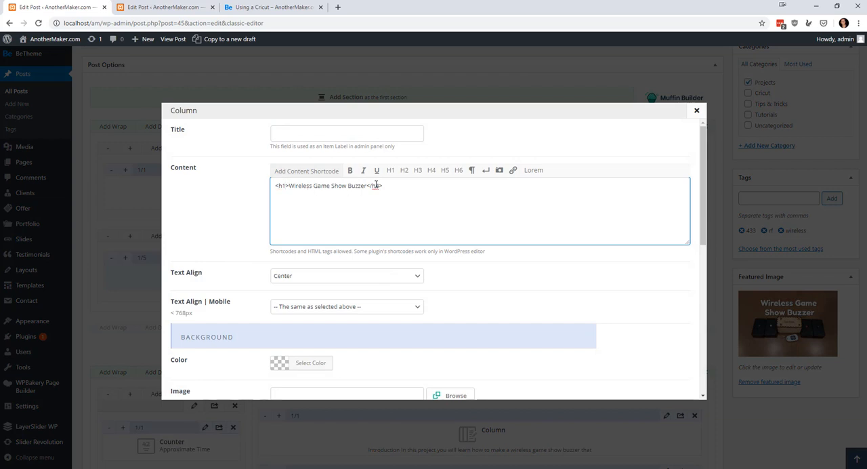
scroll(589, 231, "down", 10)
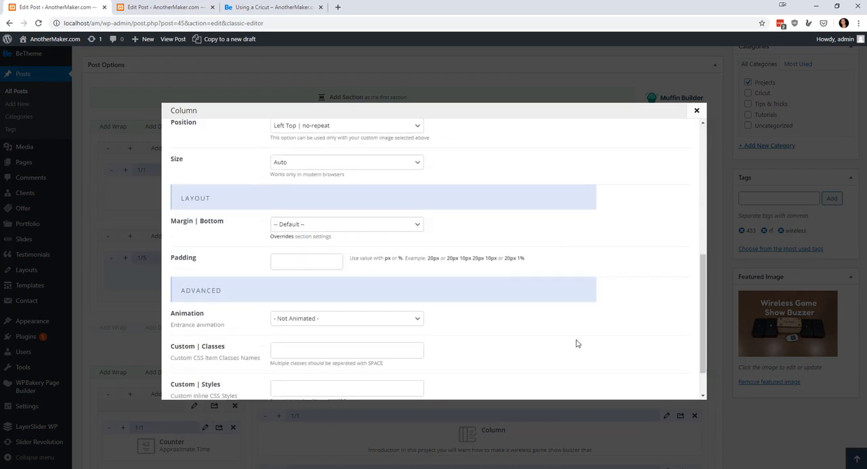
left_click(667, 384)
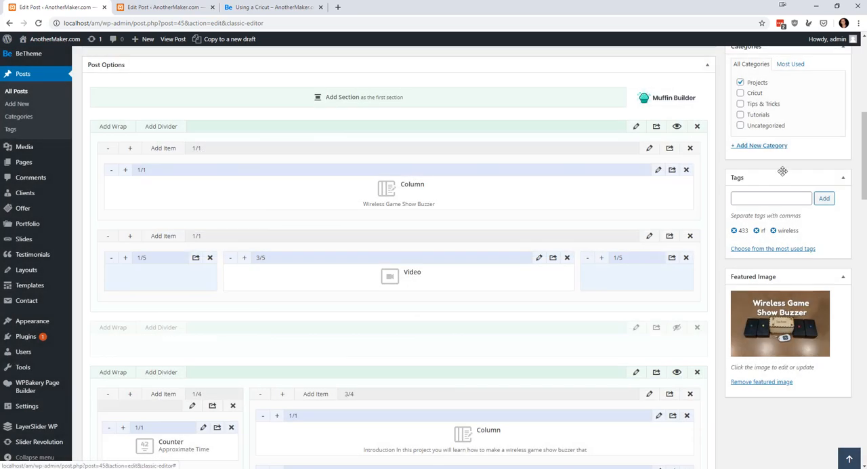
scroll(782, 172, "up", 5)
left_click(832, 145)
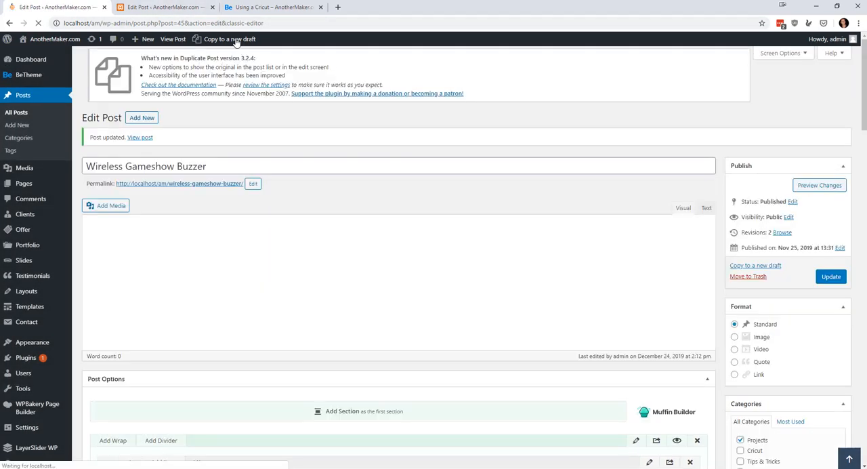
left_click(186, 10)
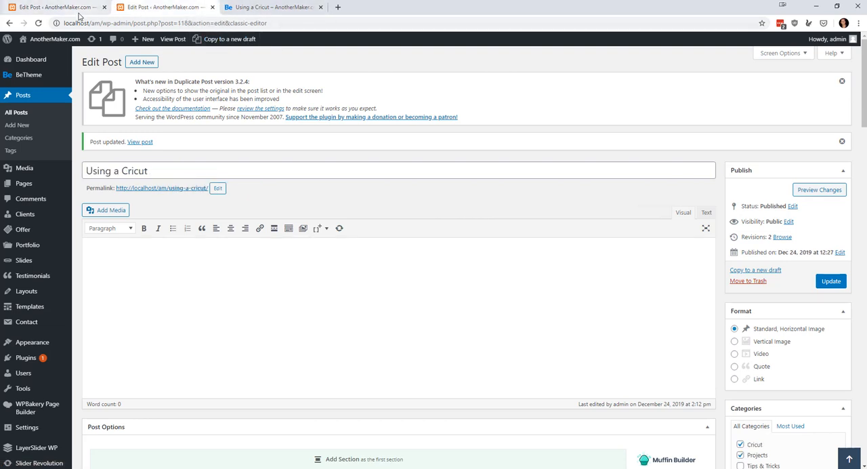
Review the published Using a Cricut page and the site's home page through the Tutorials and Tips & Tricks sections.
left_click(265, 8)
scroll(413, 47, "down", 4)
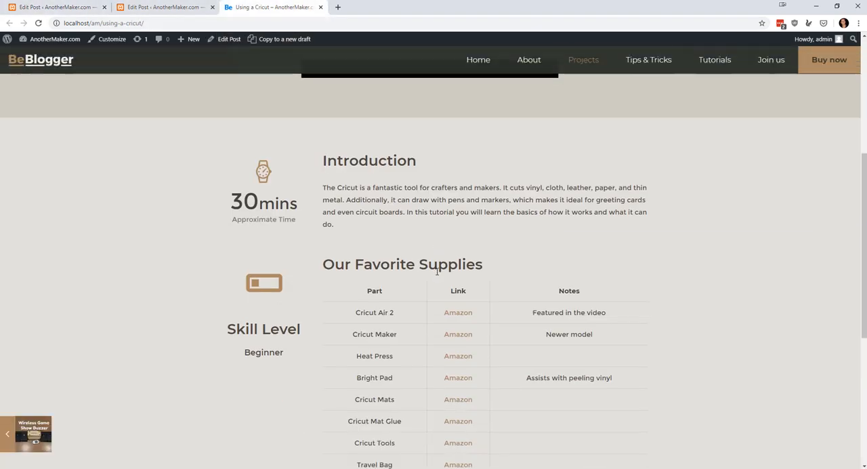
left_click(478, 59)
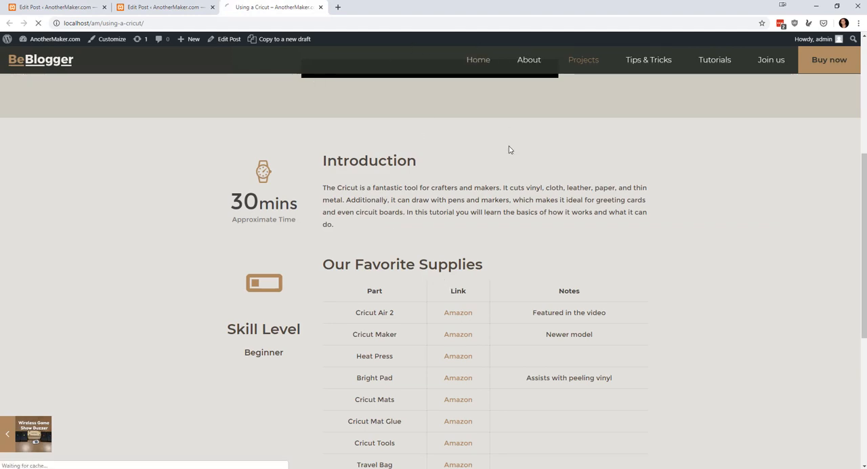
scroll(499, 210, "down", 3)
scroll(529, 249, "down", 10)
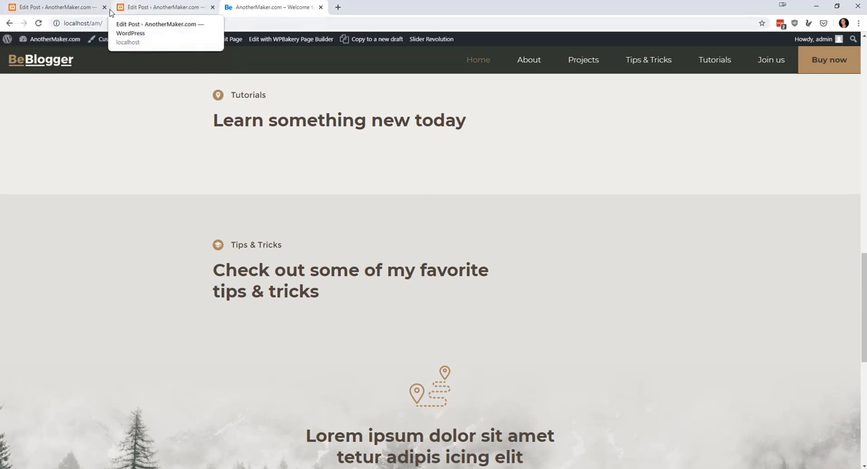
Close the Using a Cricut editor and clone the Using a Cricut post from the list of all posts.
left_click(212, 6)
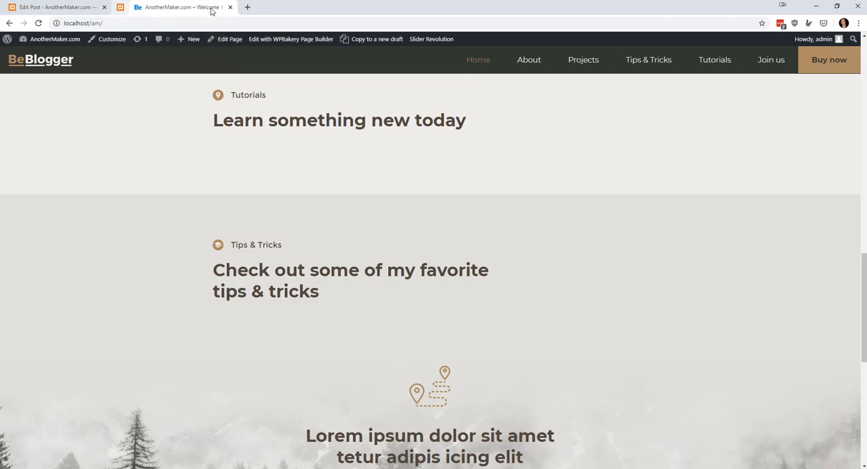
left_click(55, 8)
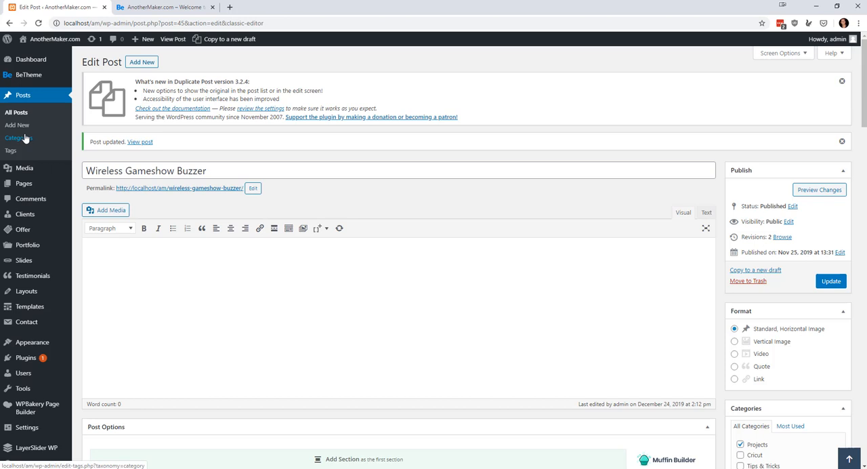
left_click(16, 111)
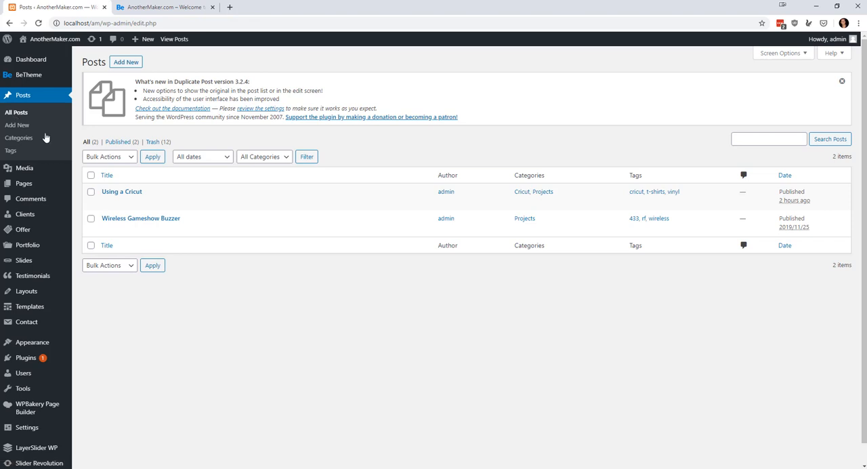
mouse_move(169, 200)
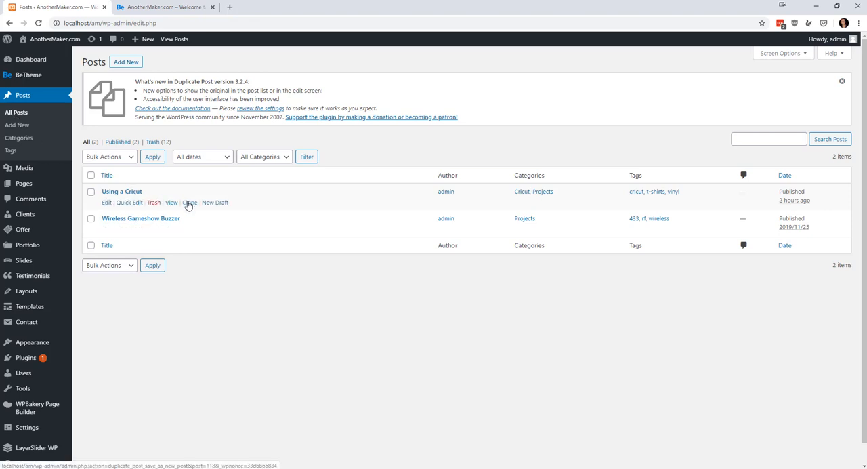
left_click(189, 203)
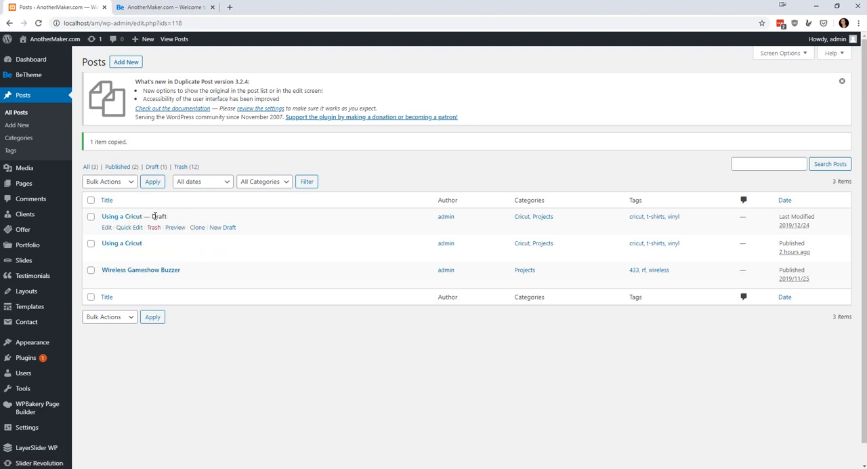
Open the cloned Using a Cricut draft for editing and change its title to TEMPLATE.
left_click(109, 228)
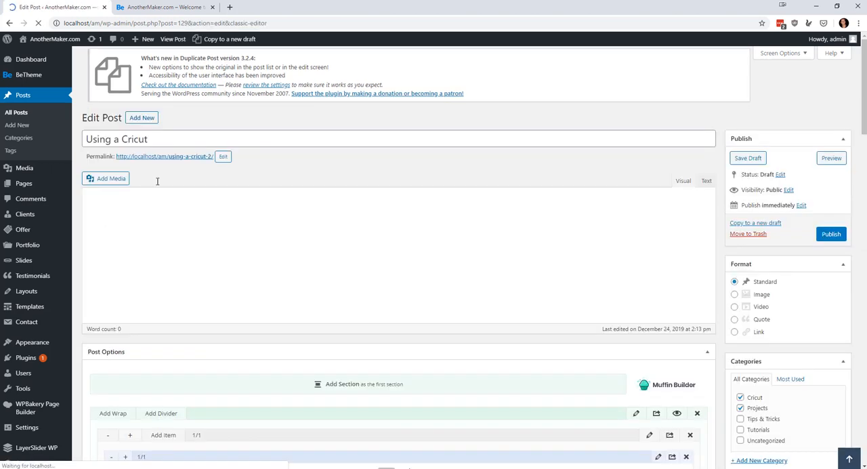
left_click_drag(166, 144, 29, 156)
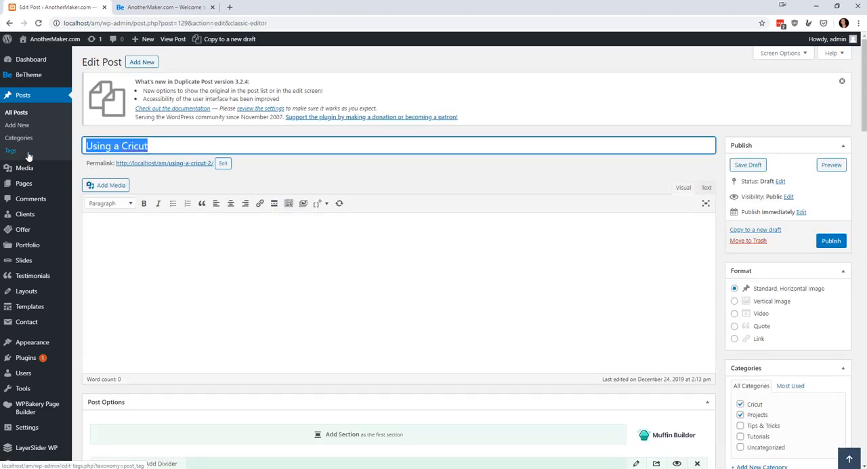
type("TEMPLATE")
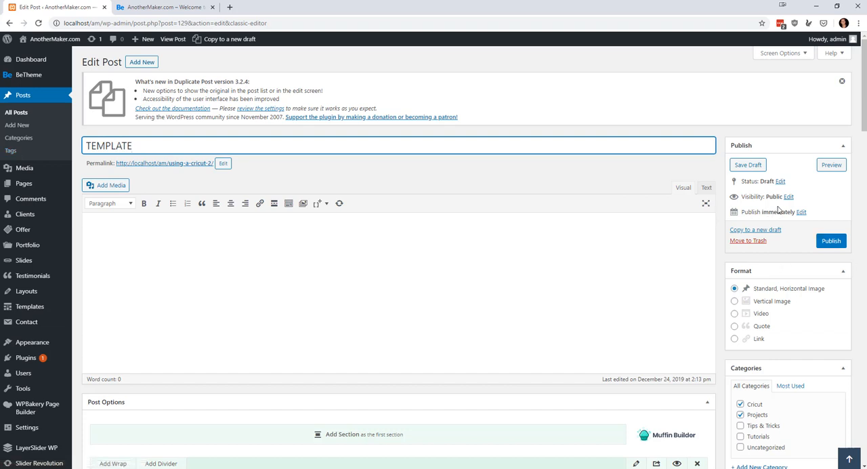
Clear the Cricut and Projects categories and all tags from the TEMPLATE post, and save the draft.
scroll(542, 234, "down", 3)
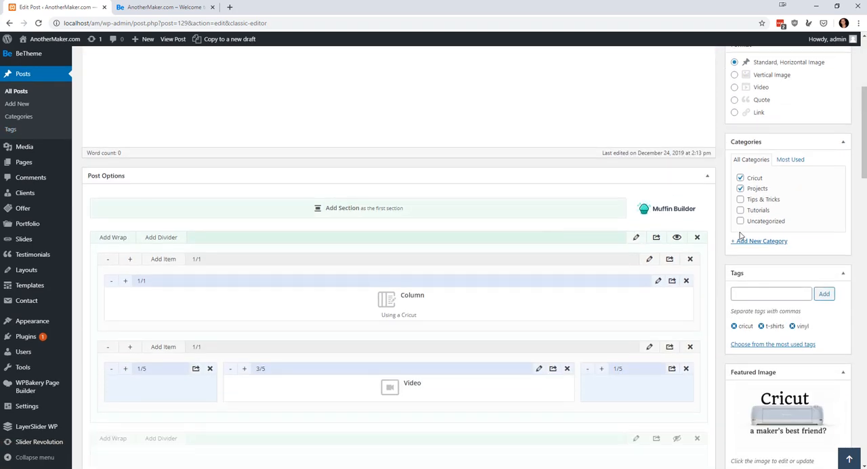
left_click(740, 178)
left_click(734, 327)
left_click(734, 327)
left_click(735, 326)
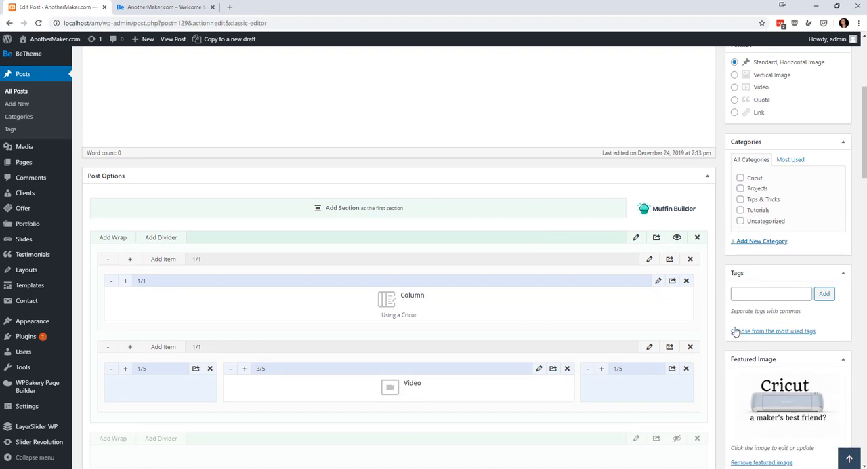
scroll(774, 328, "up", 4)
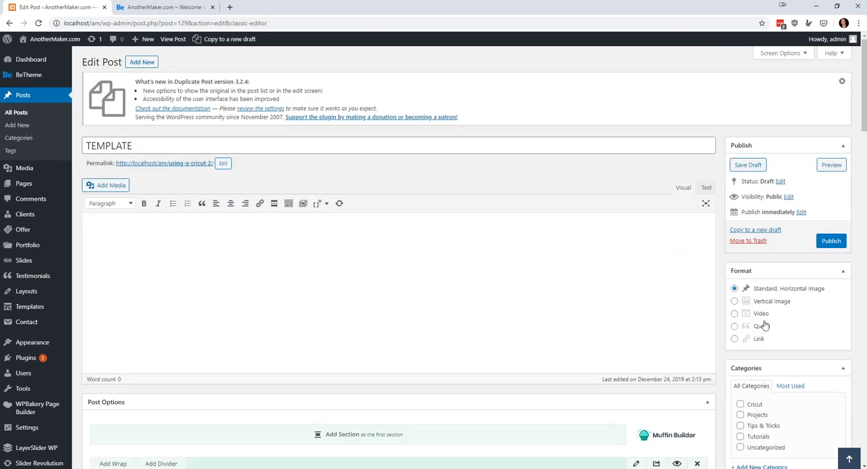
left_click(748, 166)
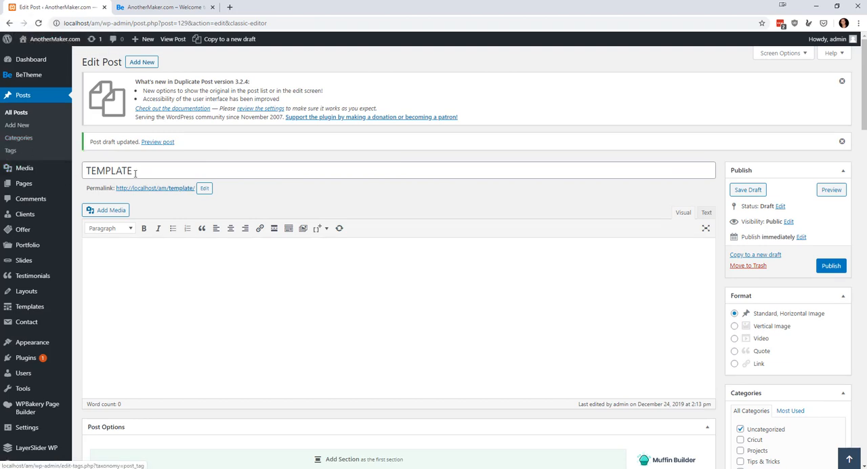
Check the video ID in the TEMPLATE post's Video item, save the item's settings and save the draft again.
scroll(213, 286, "down", 10)
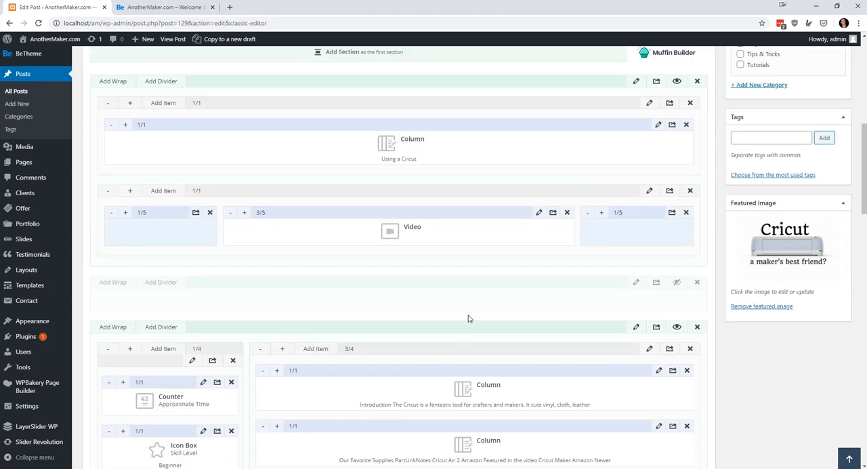
left_click(539, 213)
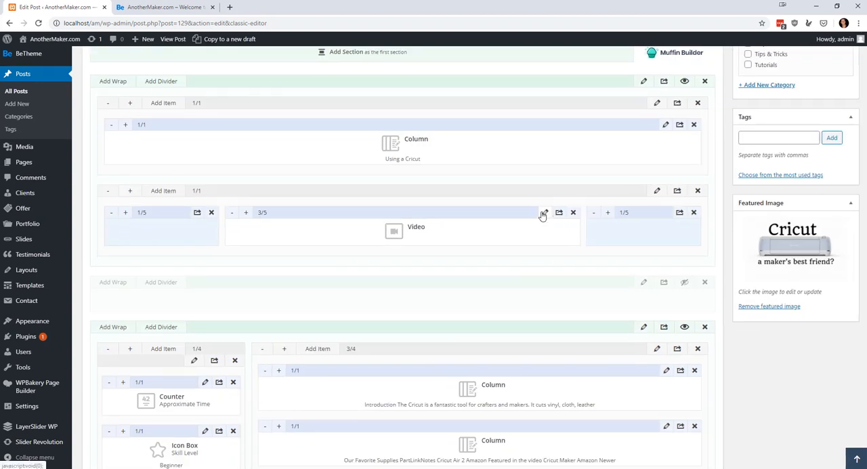
left_click_drag(334, 137, 271, 136)
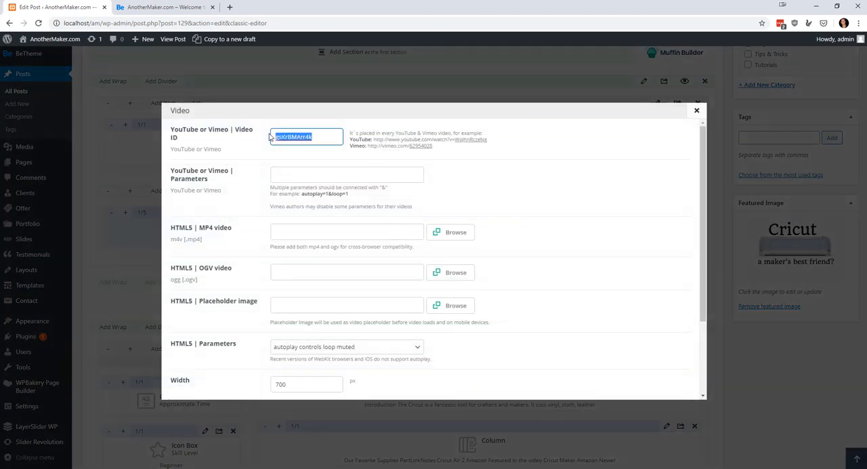
scroll(645, 323, "down", 2)
left_click(666, 384)
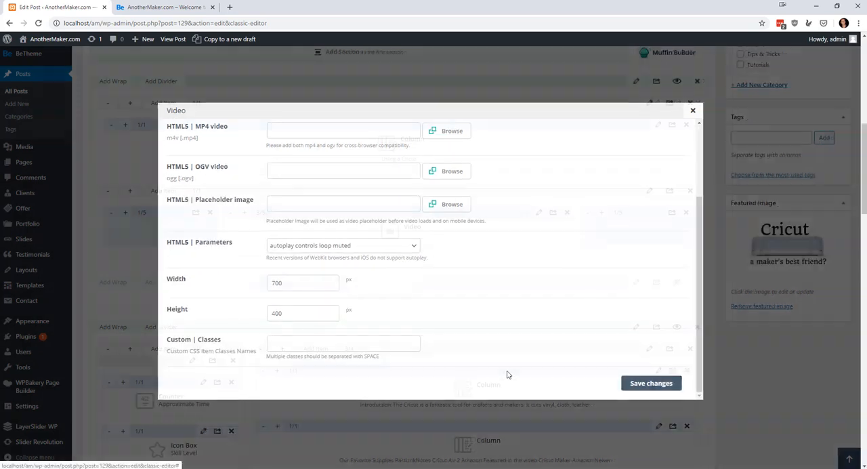
scroll(825, 223, "up", 5)
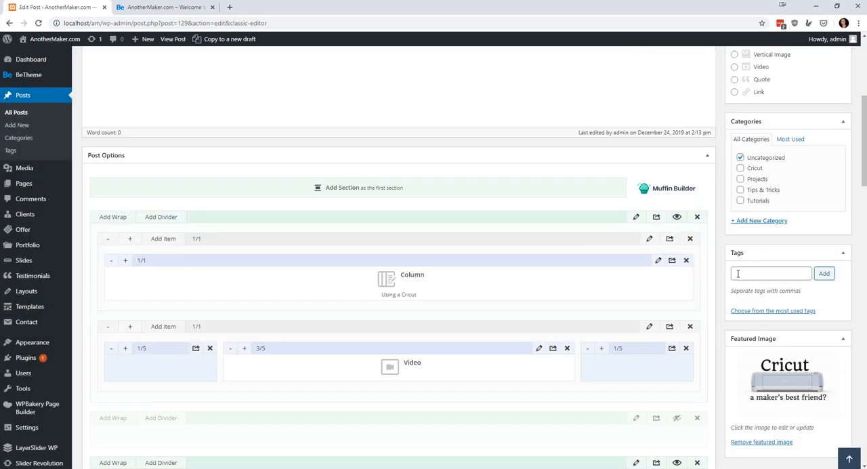
left_click(760, 101)
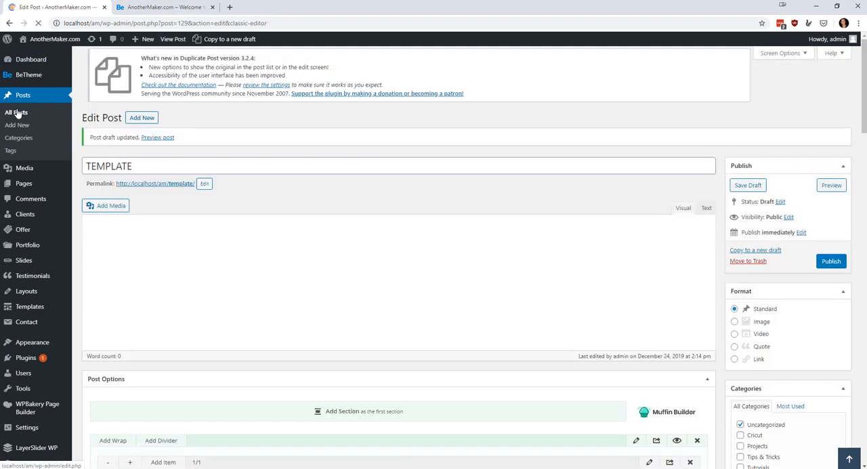
Clone the TEMPLATE draft from the posts list and title the new copy Using a Router.
left_click(16, 112)
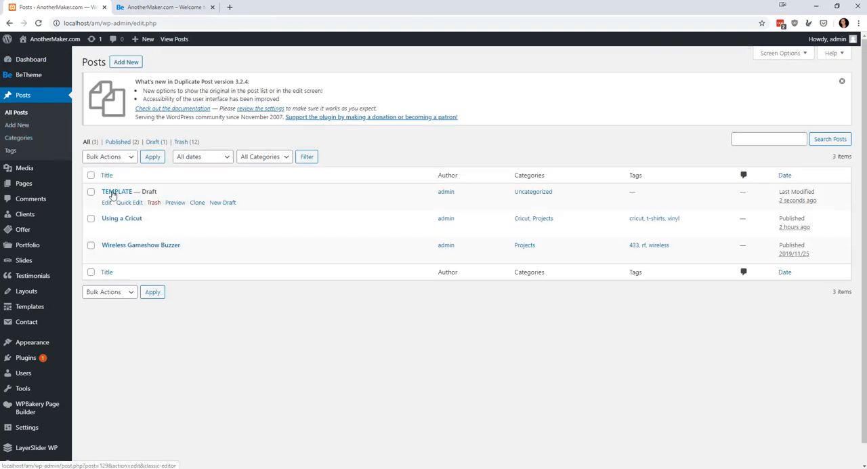
left_click(197, 204)
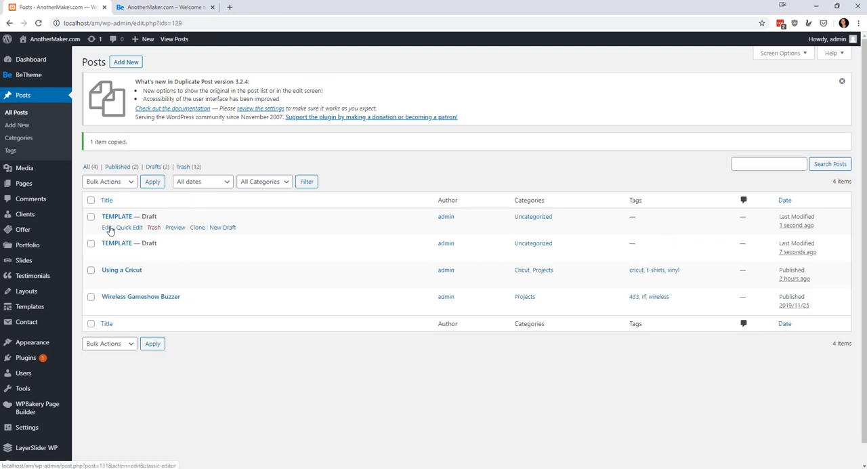
left_click(106, 227)
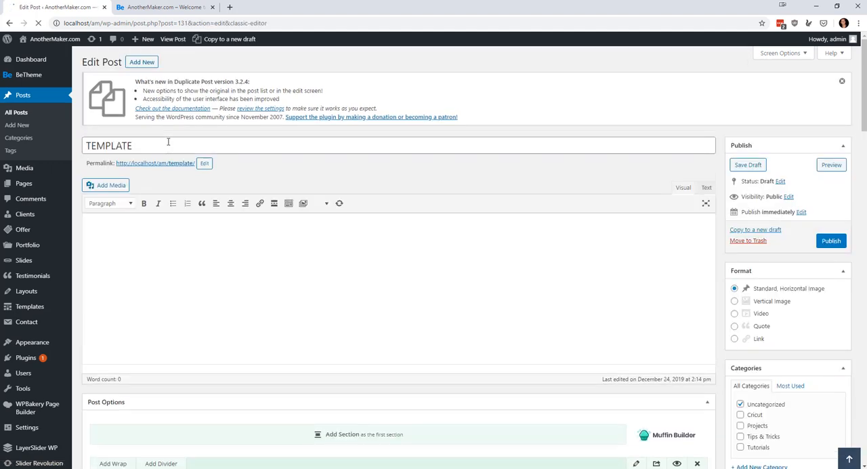
triple_click(166, 145)
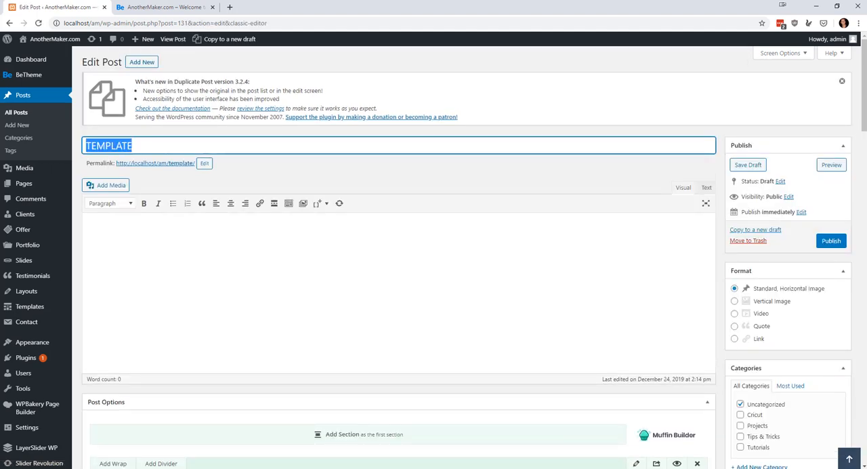
type("Using a")
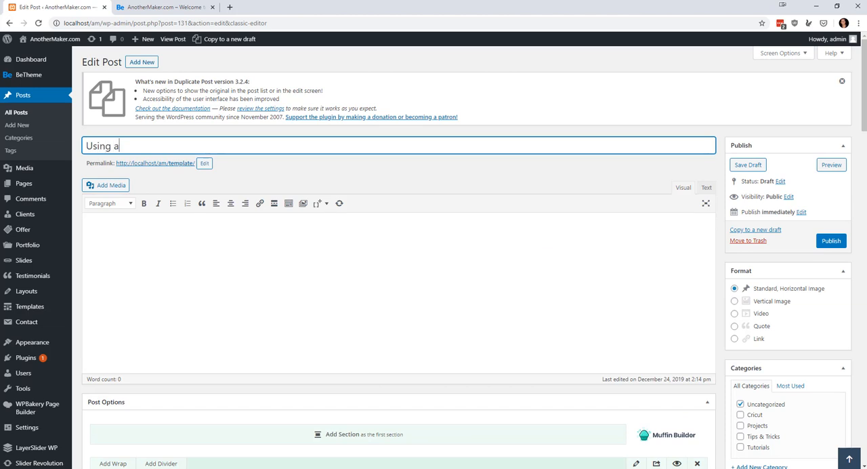
type(" Routh")
Change the Using a Router post's category from Uncategorized to Tips & Tricks and add the tag router.
scroll(750, 350, "down", 2)
left_click(740, 268)
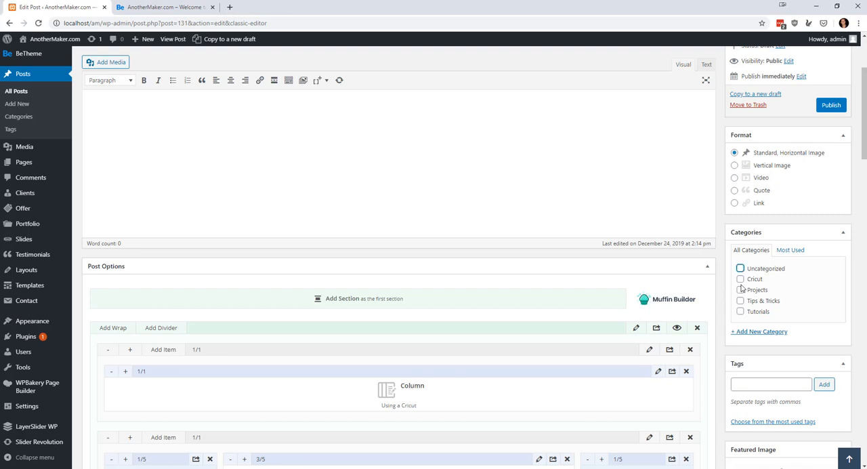
left_click(740, 300)
scroll(759, 301, "down", 2)
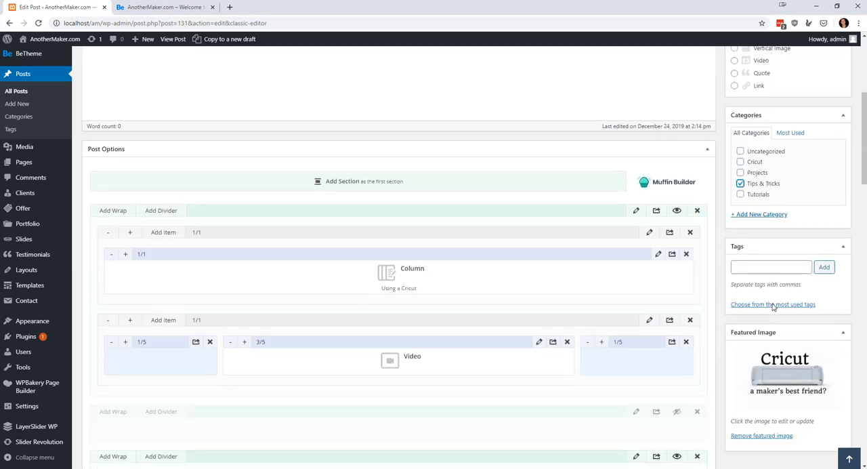
left_click(767, 248)
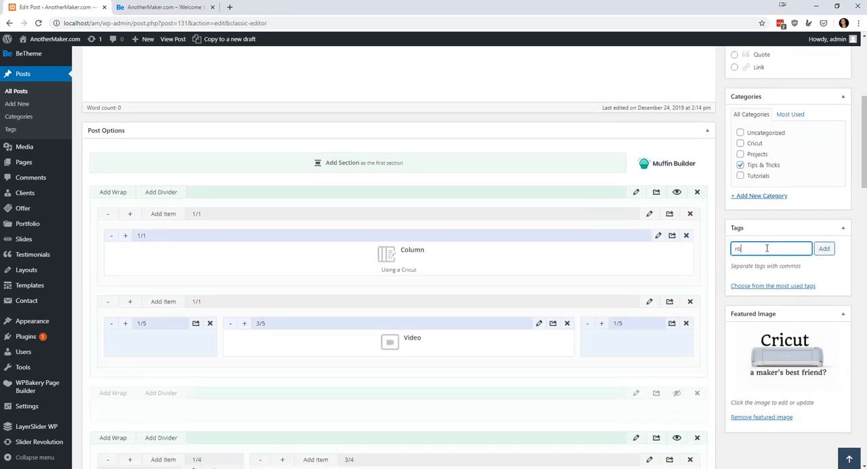
left_click(824, 248)
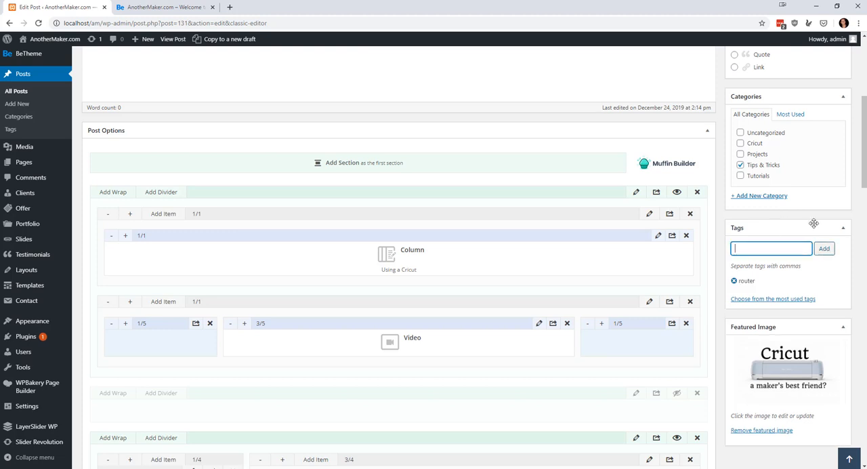
Replace the Using a Router post's featured image with blogger-about-staff3.jpg from the media library.
scroll(774, 299, "down", 2)
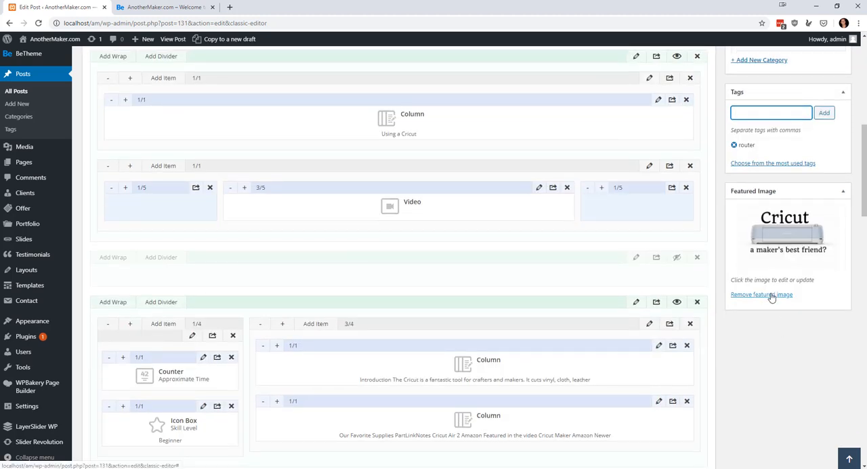
left_click(771, 296)
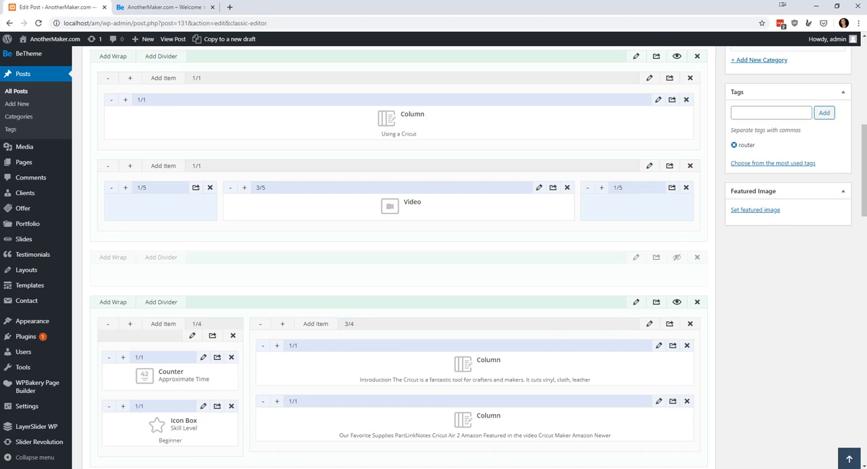
left_click(751, 210)
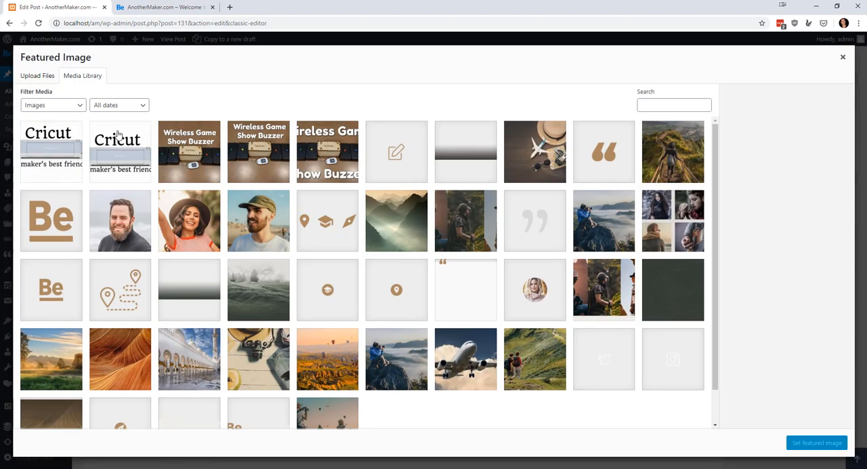
left_click(187, 210)
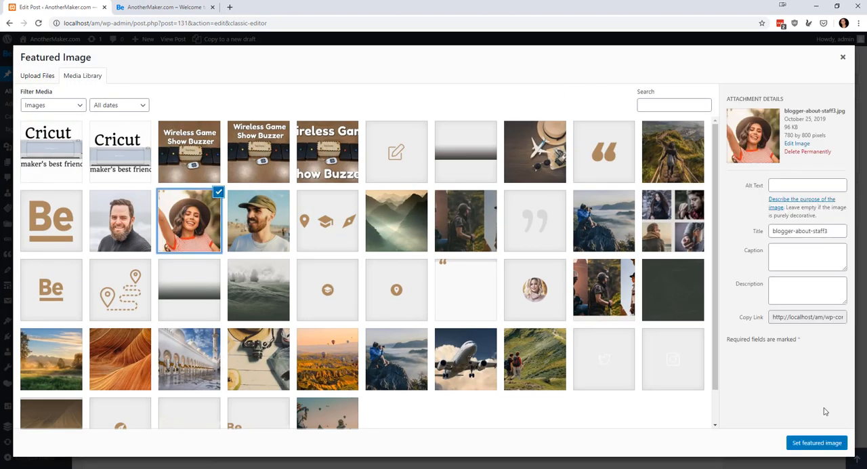
left_click(817, 442)
scroll(835, 199, "up", 10)
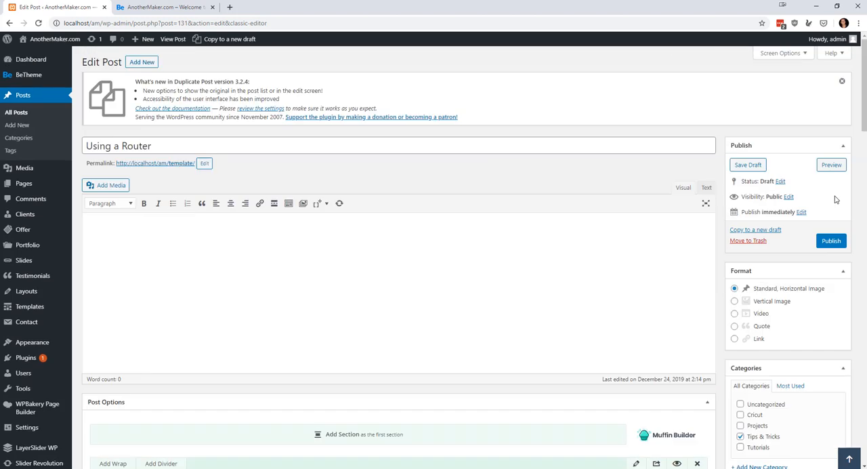
Publish the Using a Router post and open it from the refreshed home page's Tips & Tricks section to check it.
left_click(836, 240)
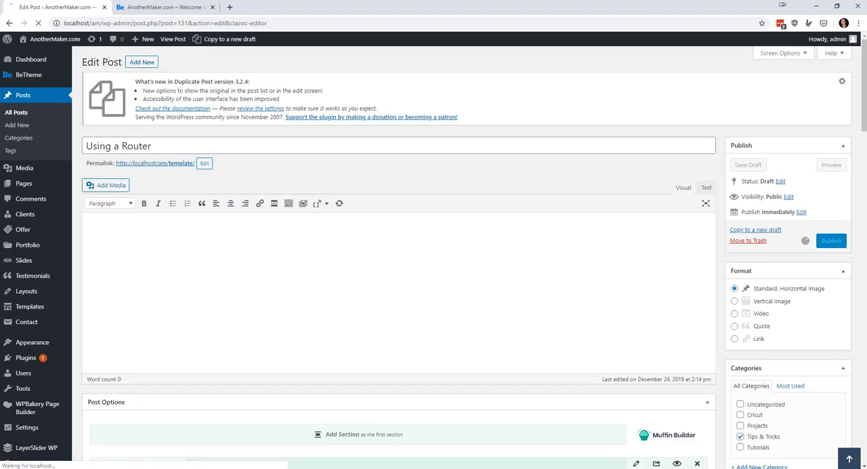
left_click(166, 8)
left_click(39, 24)
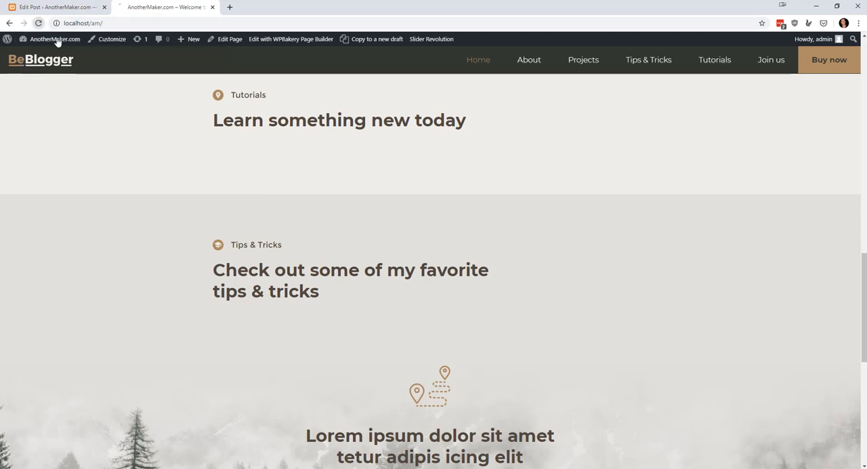
scroll(720, 223, "down", 5)
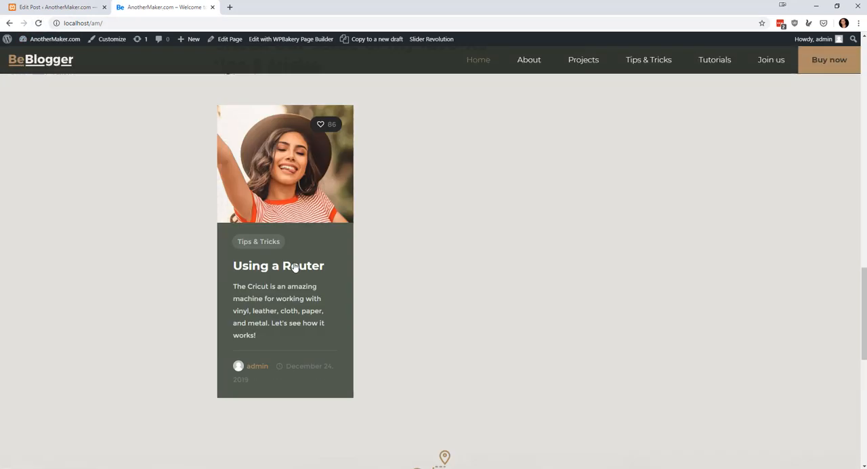
left_click(295, 208)
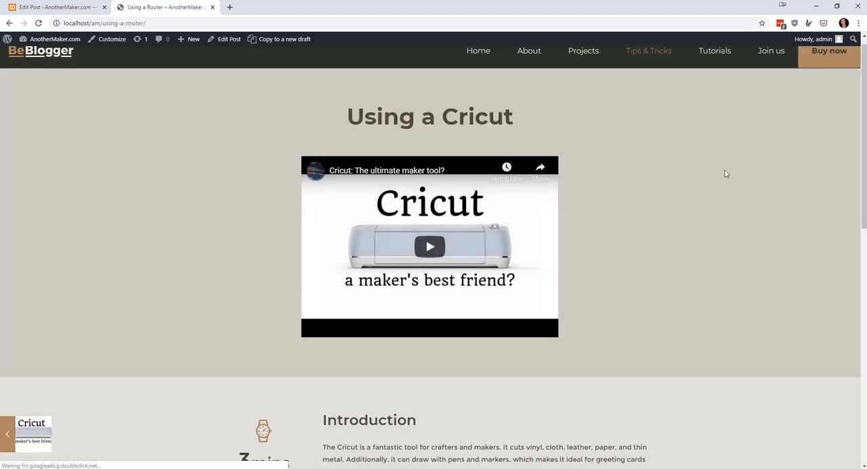
scroll(718, 196, "down", 15)
scroll(655, 231, "up", 8)
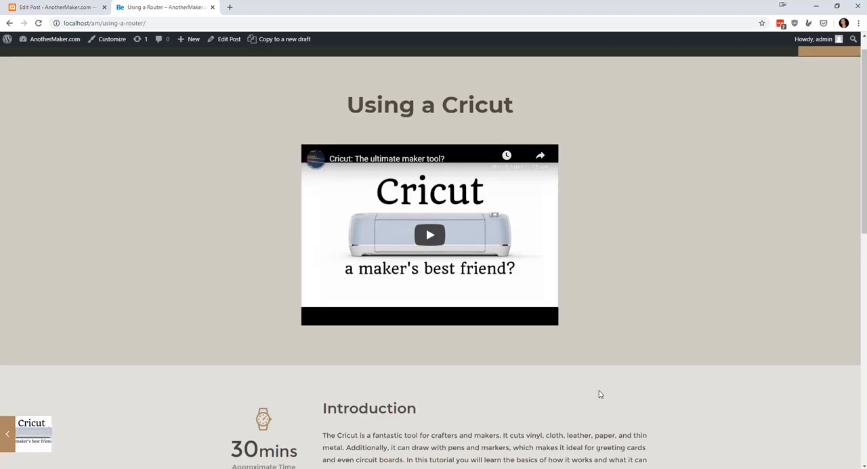
Move the Using a Router post to the trash from the admin posts list.
left_click(58, 7)
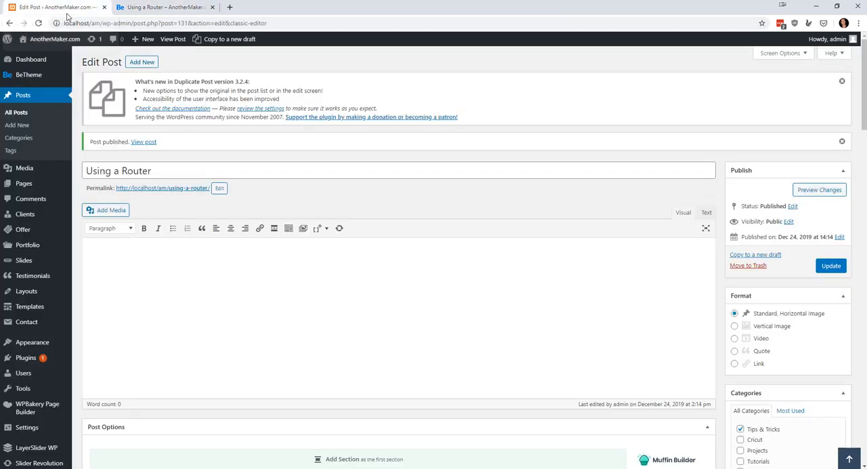
left_click(25, 116)
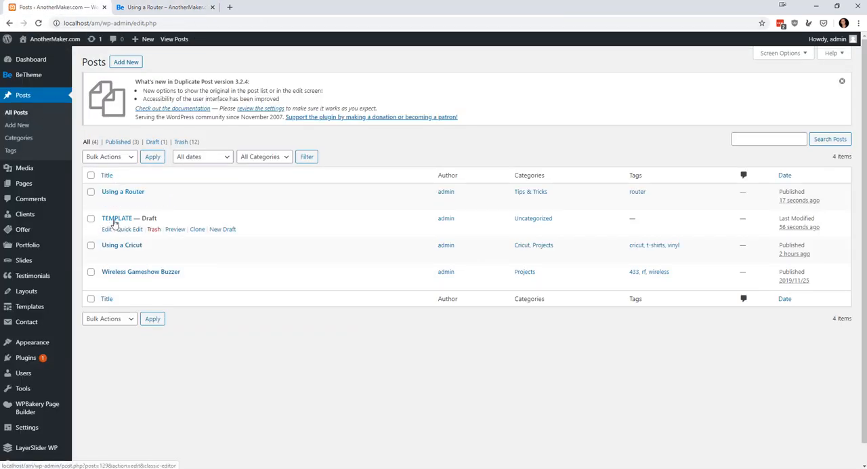
left_click(154, 202)
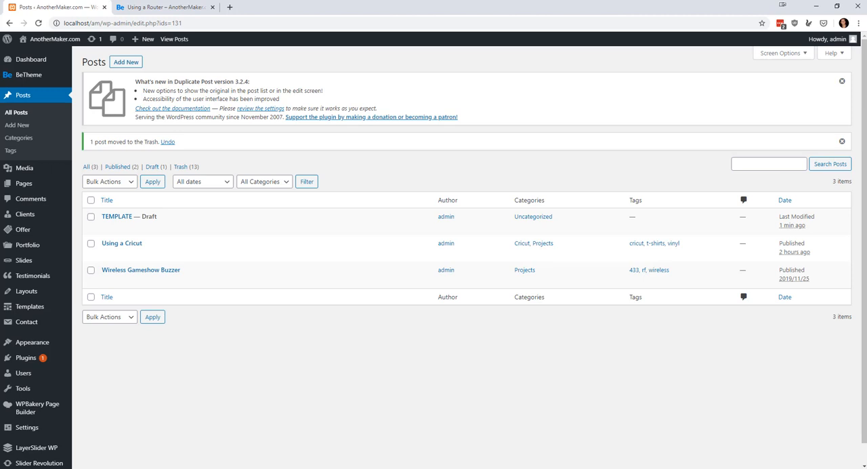
Open the Wireless Gameshow Buzzer post for editing and review its layout and live page, reached from the site's home page.
left_click(134, 271)
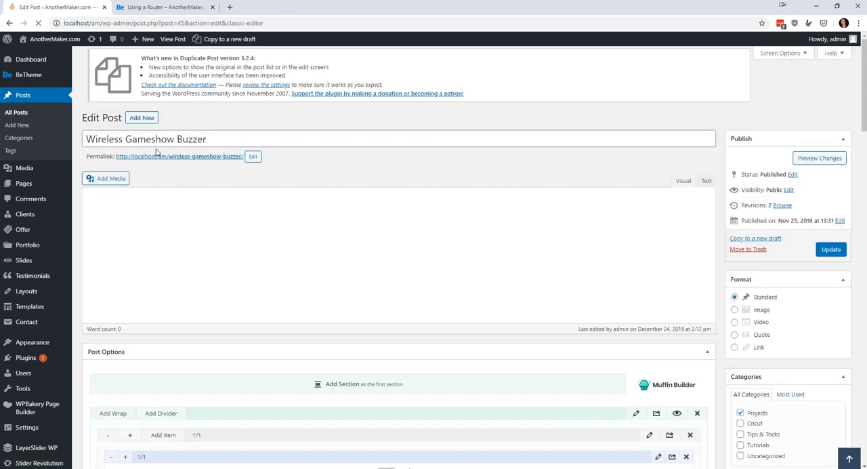
scroll(413, 344, "down", 5)
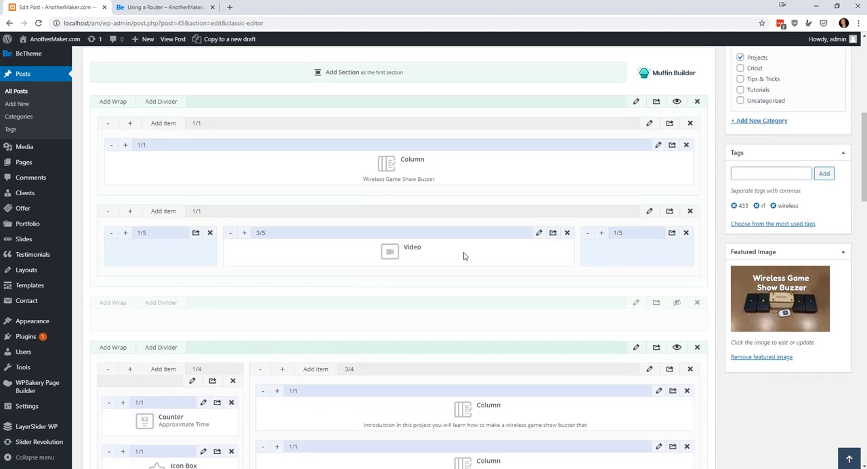
left_click(171, 8)
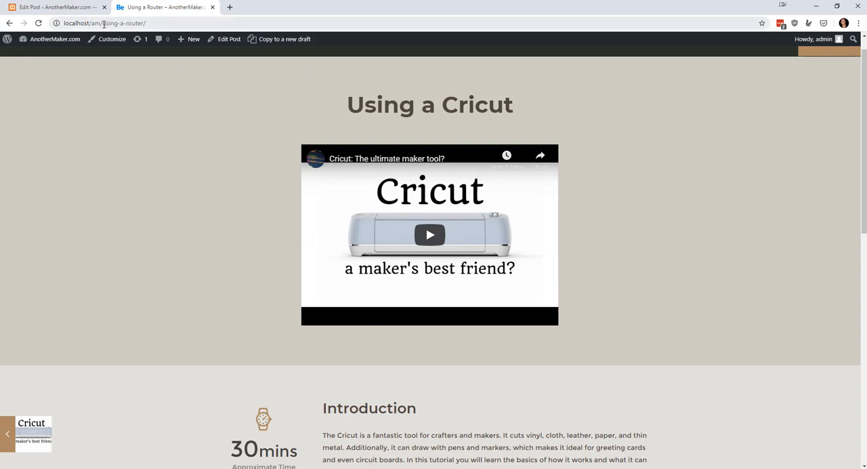
left_click_drag(103, 23, 686, 13)
key("BackSpace")
key("Return")
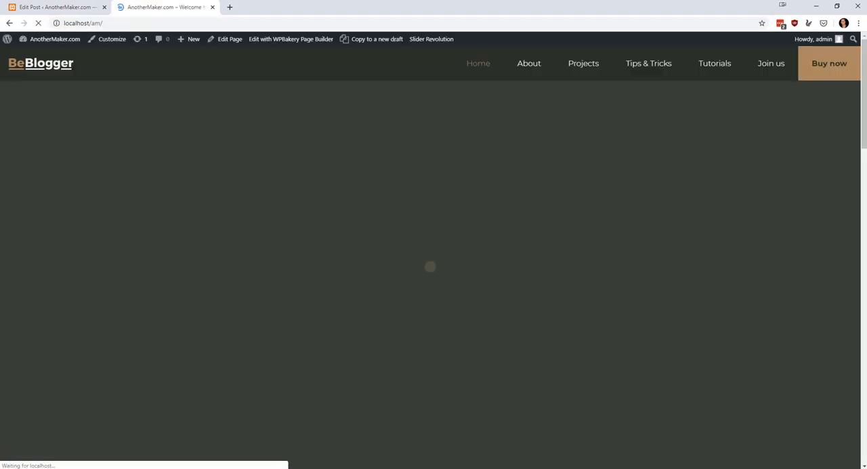
scroll(630, 323, "down", 5)
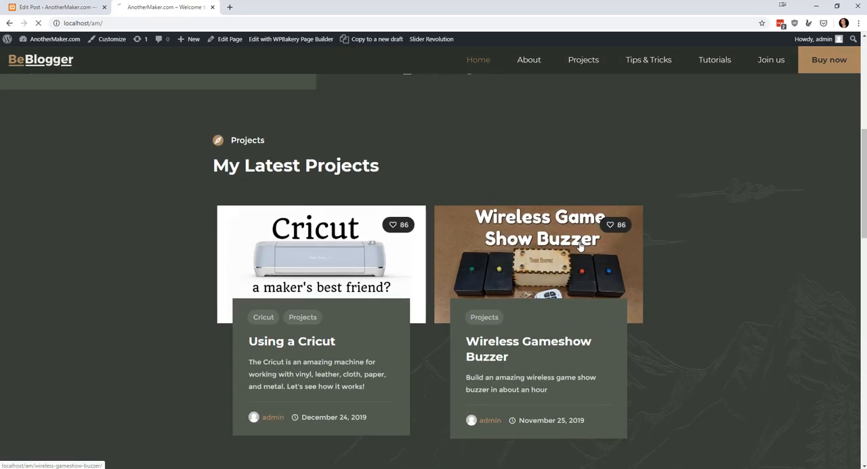
left_click(580, 246)
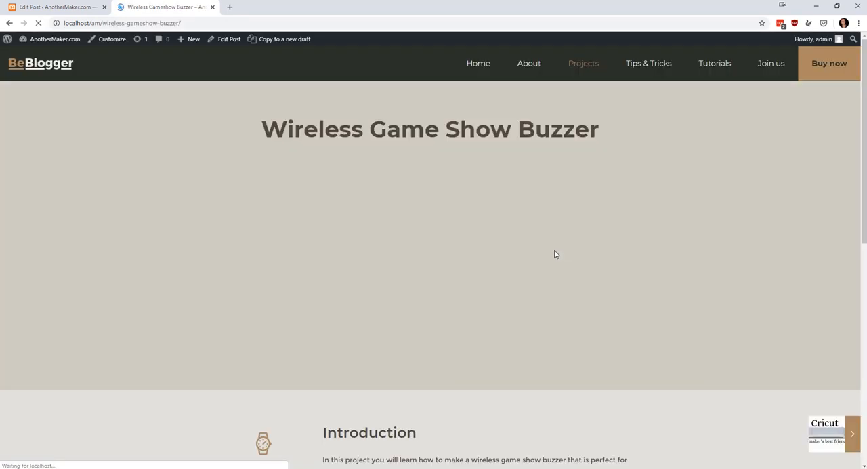
scroll(474, 274, "down", 5)
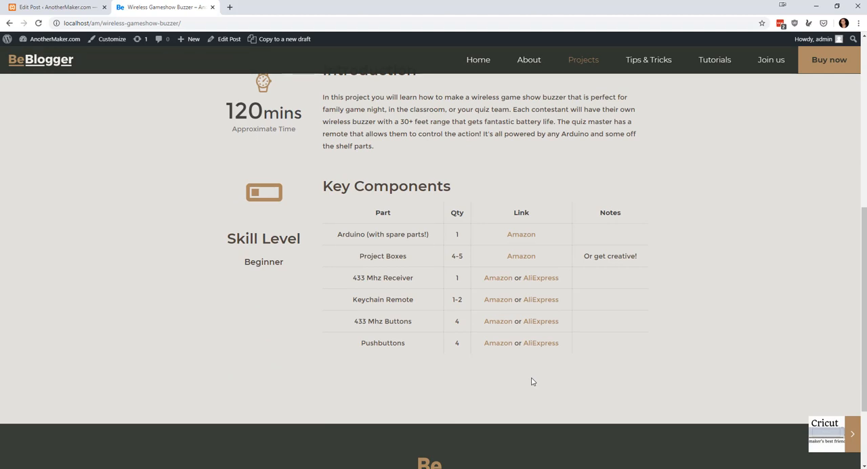
Search the plugin directory for syntax highlighter, and install and activate CodeMirror Blocks.
left_click(37, 8)
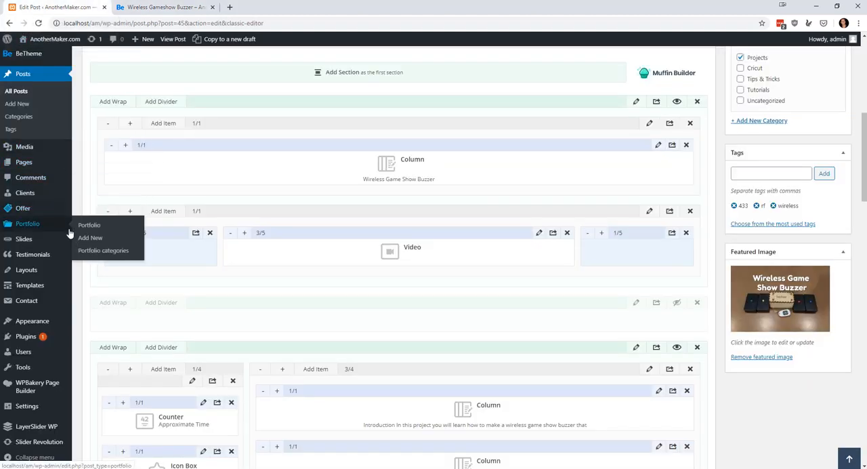
left_click(24, 338)
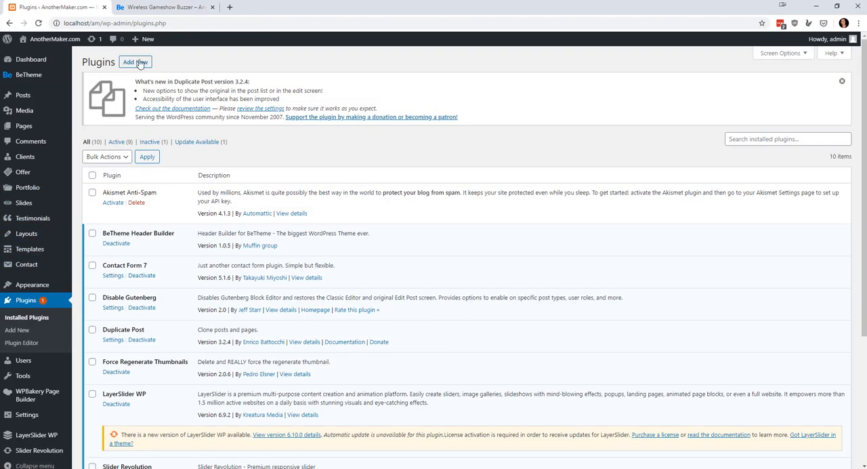
left_click(139, 63)
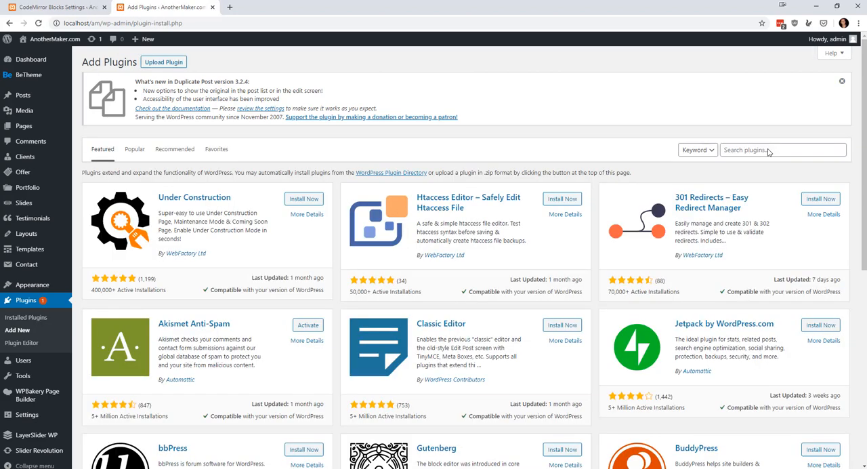
left_click(768, 149)
type("syn")
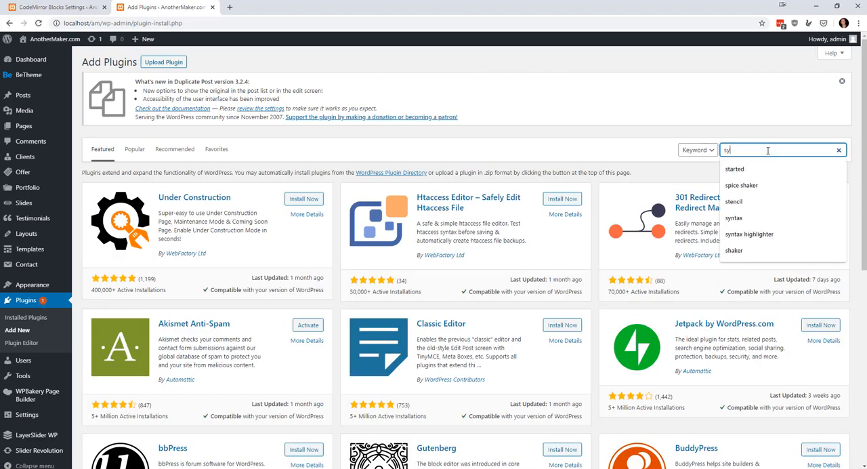
type("x ")
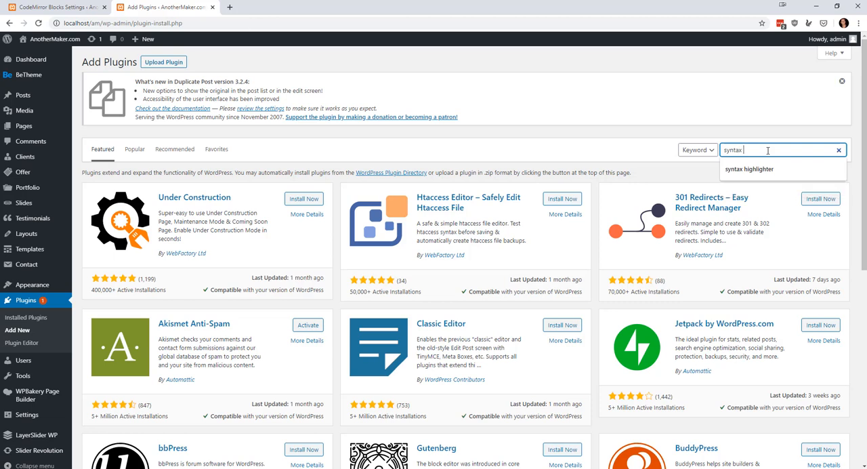
type("highlighter")
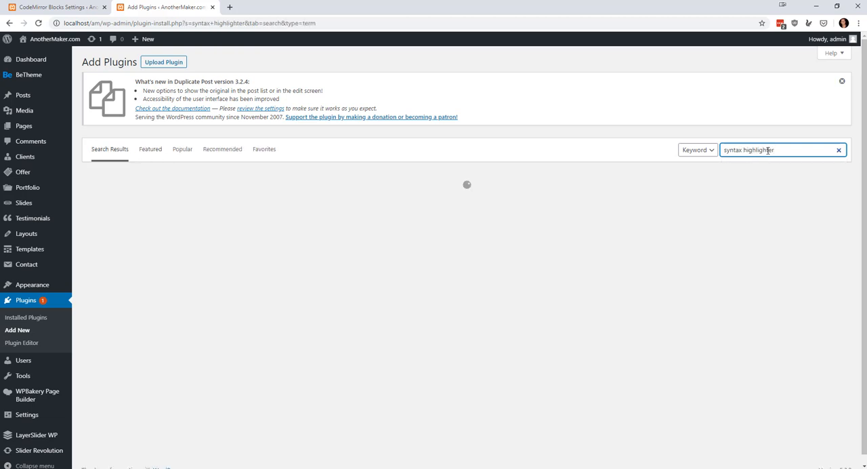
scroll(474, 175, "down", 5)
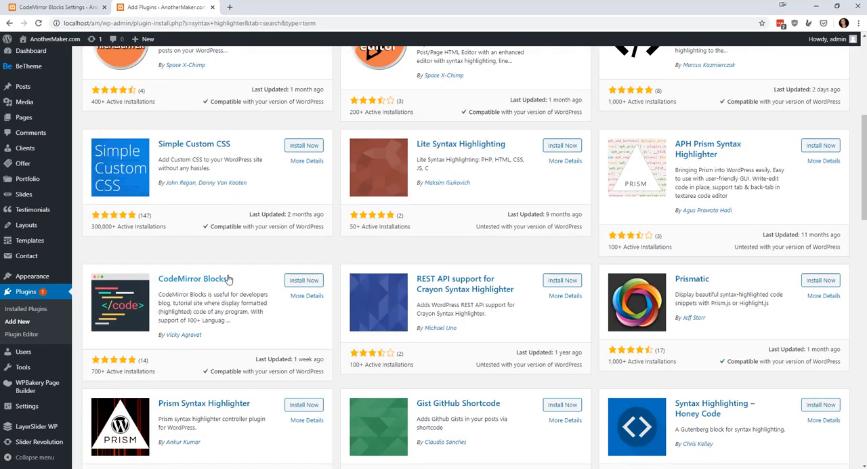
left_click(306, 282)
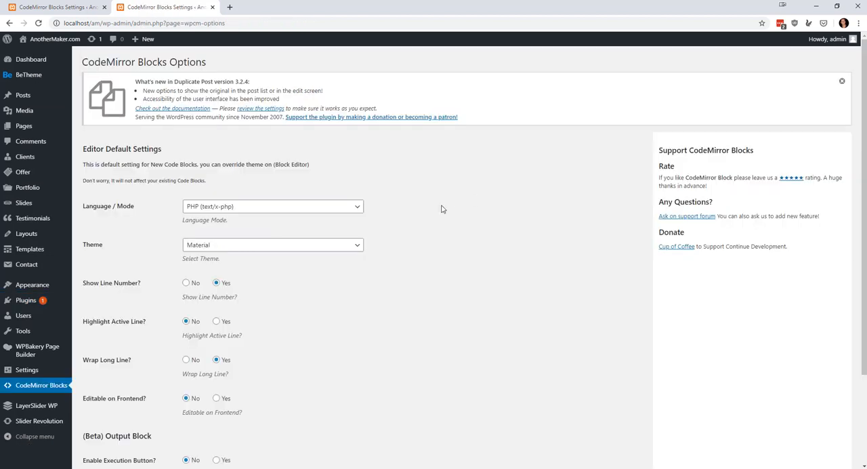
Set the CodeMirror Blocks default theme to Idea and save the plugin options.
left_click(360, 250)
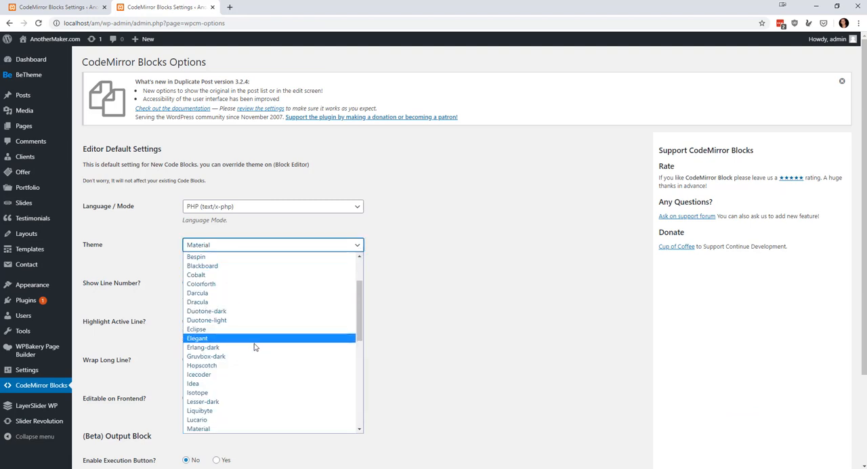
left_click(211, 384)
scroll(278, 293, "down", 2)
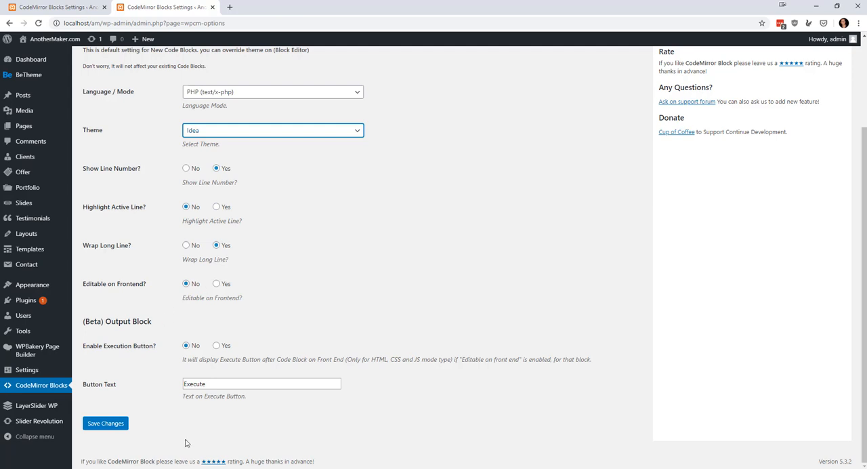
left_click(112, 427)
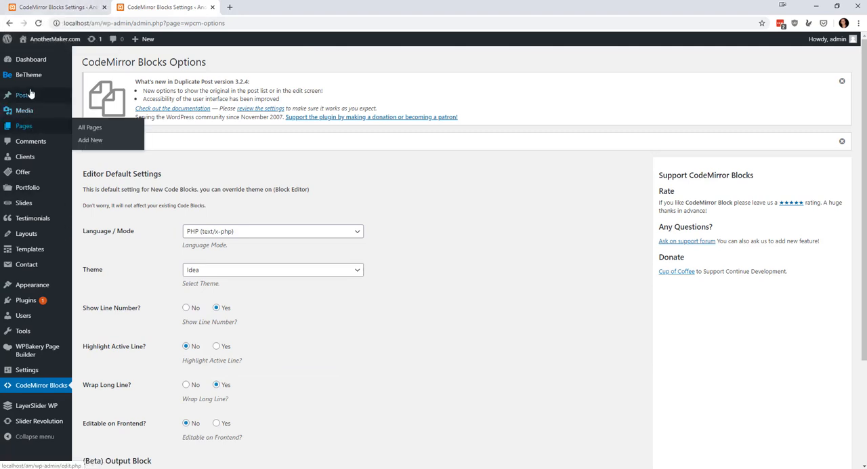
Add a CodeMirror block containing the copied Arduino buzzer code to the Wireless Gameshow Buzzer post's content and look through the code.
mouse_move(29, 96)
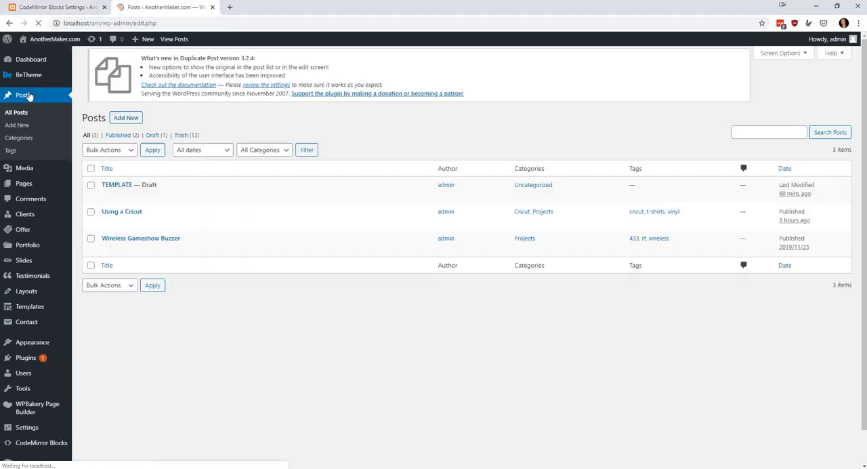
left_click(106, 256)
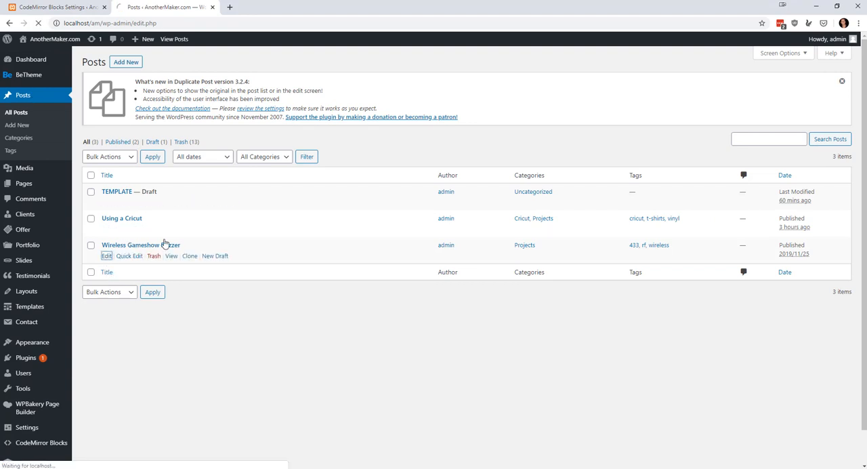
scroll(305, 187, "down", 1)
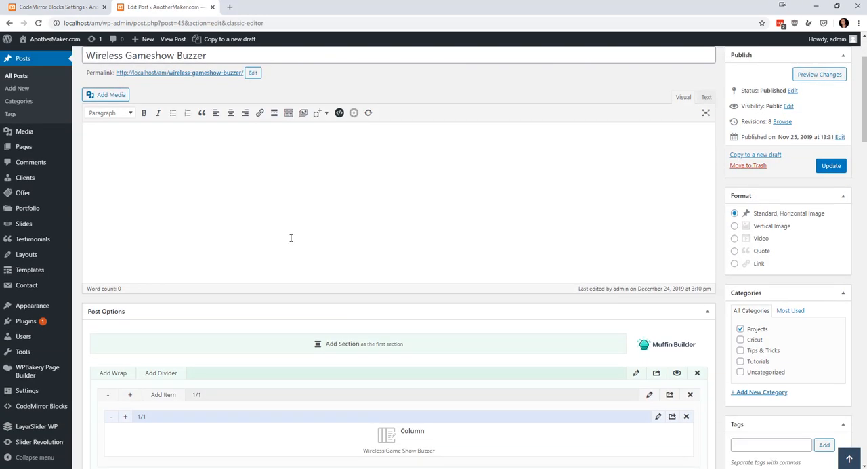
left_click(340, 113)
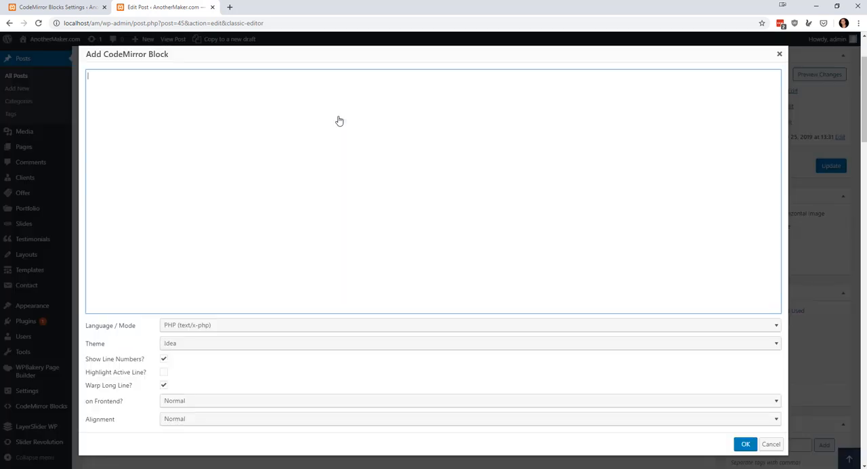
key("alt+Tab")
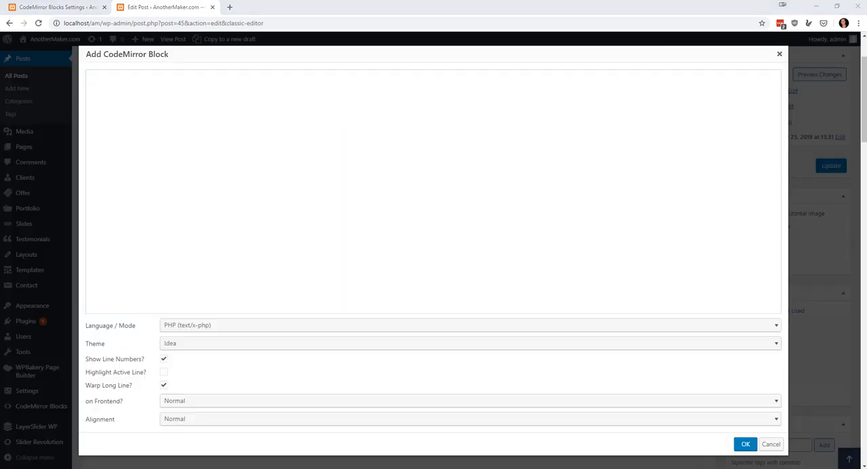
key("alt+Tab")
key("ctrl+v")
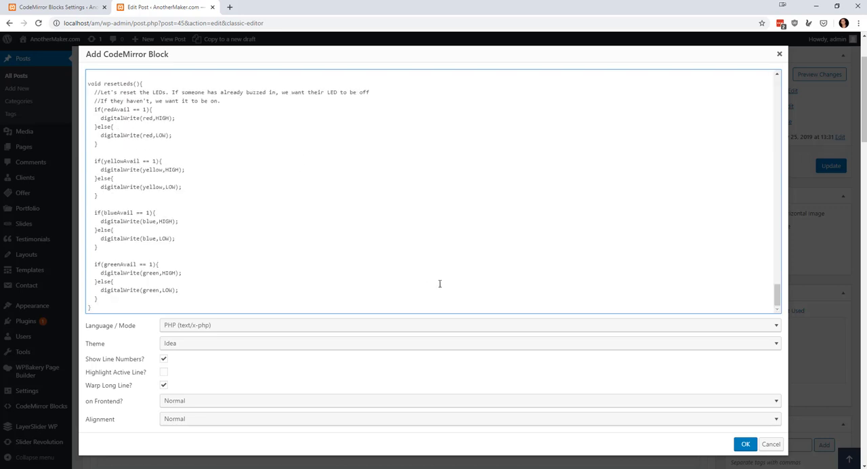
left_click(745, 443)
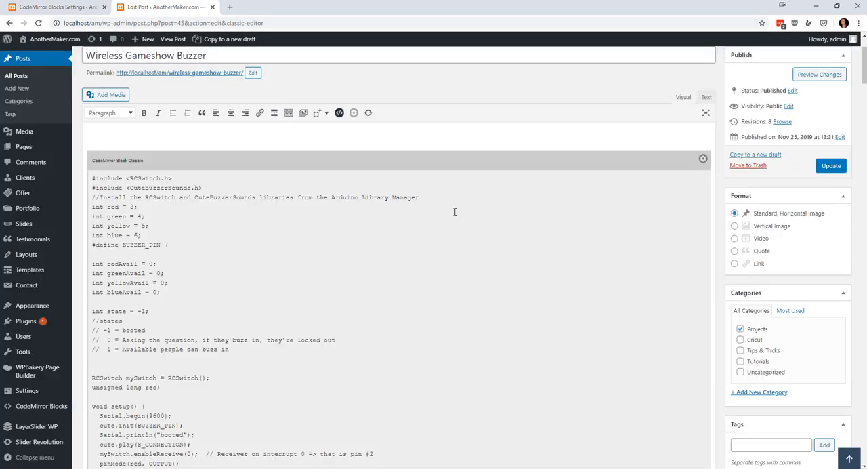
scroll(609, 224, "down", 15)
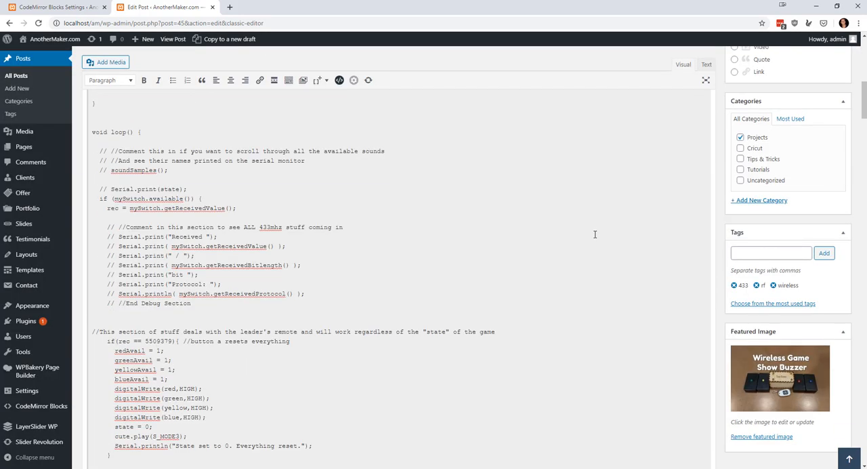
scroll(582, 256, "down", 20)
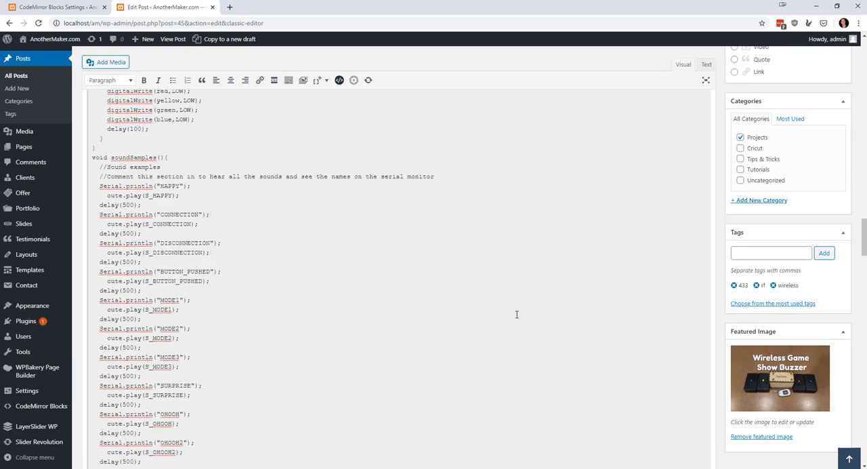
Add a new wrap beneath the Introduction and Key Components wraps in the last visible section and place a Content WP item in it.
scroll(468, 348, "down", 20)
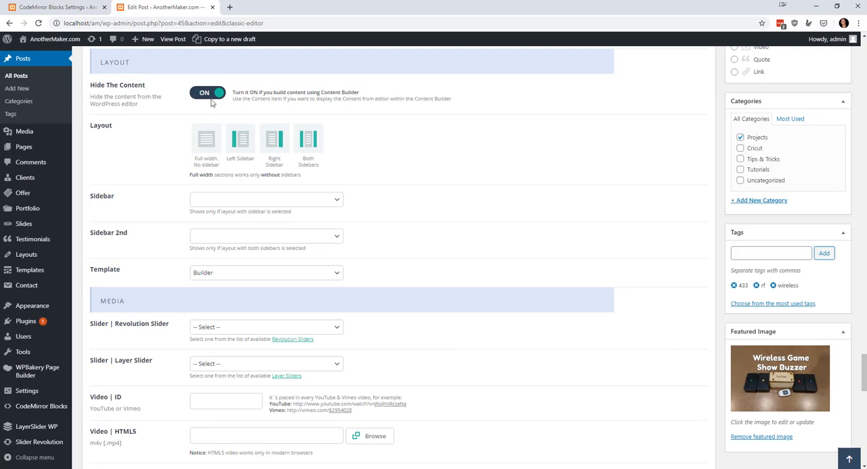
scroll(225, 105, "up", 3)
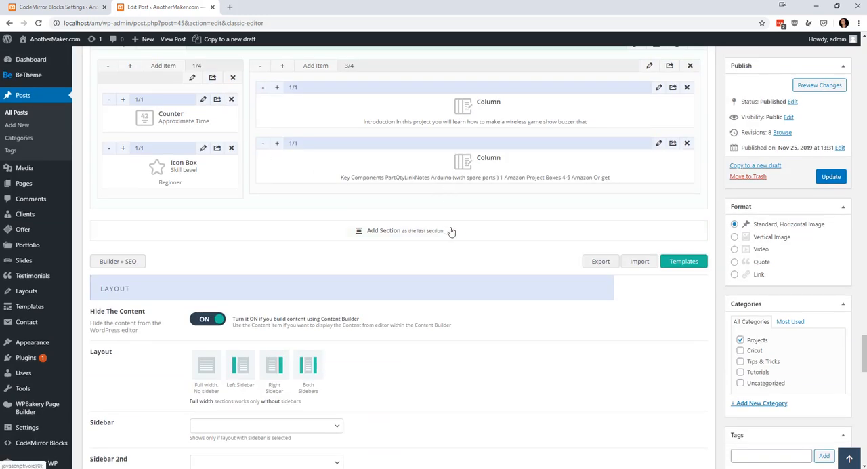
scroll(455, 230, "up", 2)
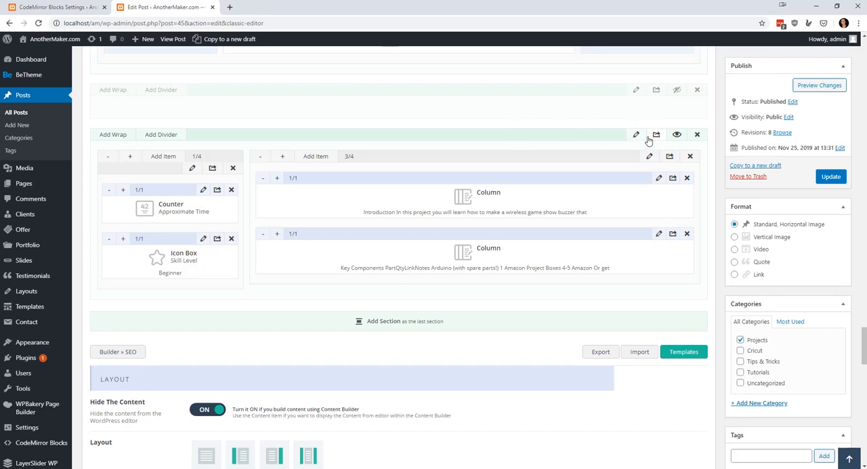
left_click(124, 137)
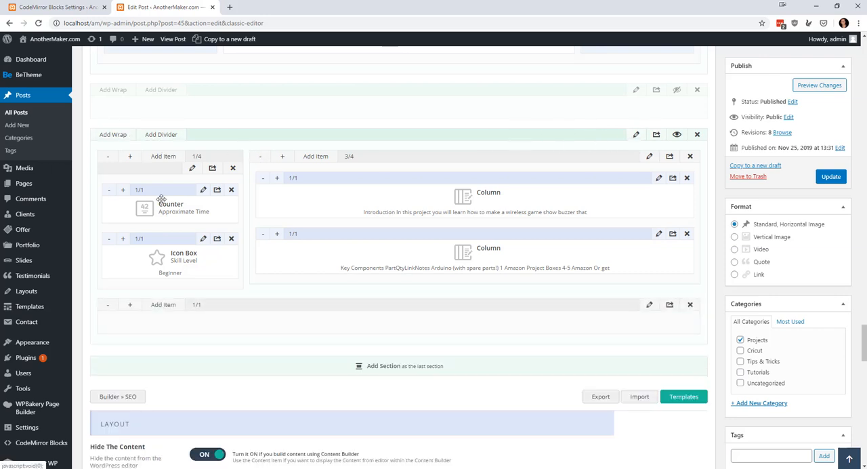
left_click(162, 306)
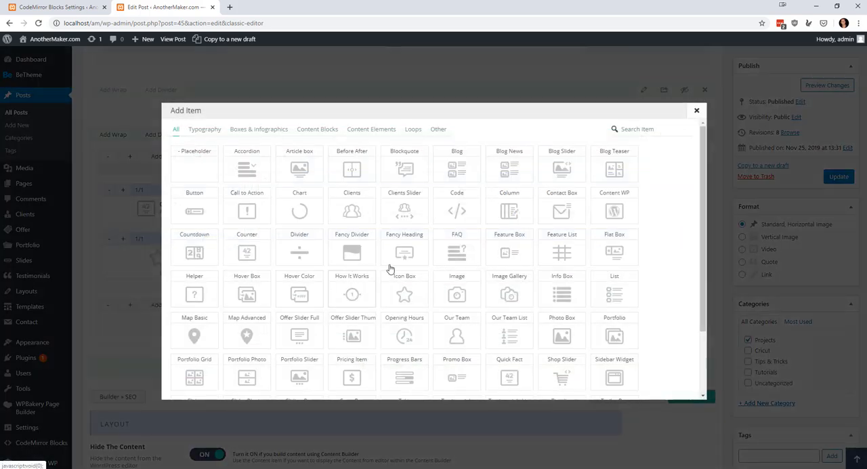
left_click(606, 204)
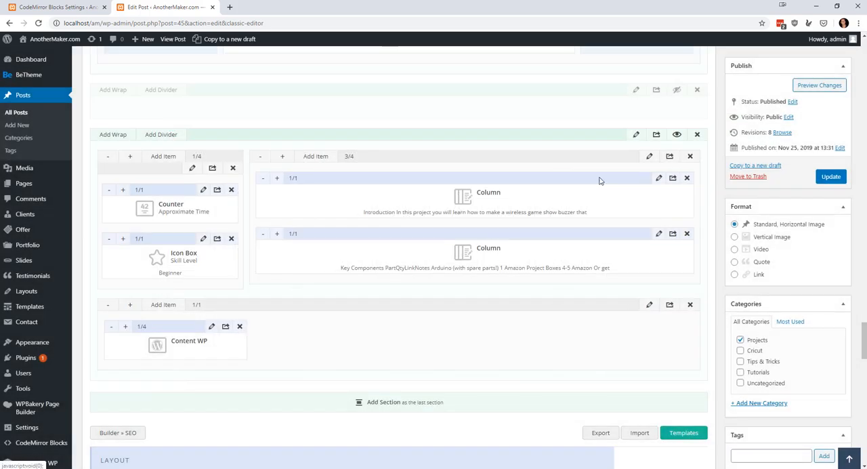
Widen the Content WP item to the full 1/1 width and update the post.
left_click(126, 327)
left_click(125, 327)
left_click(125, 327)
left_click(125, 326)
left_click(126, 327)
left_click(125, 326)
left_click(126, 327)
left_click(125, 327)
left_click(125, 326)
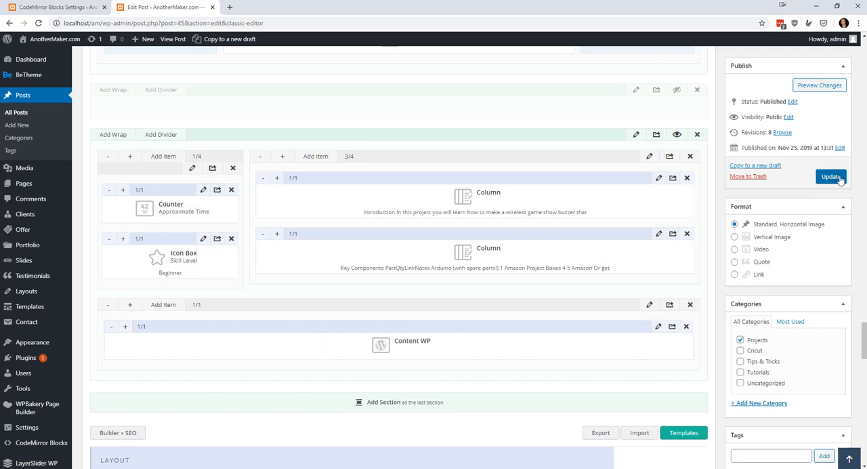
left_click(831, 177)
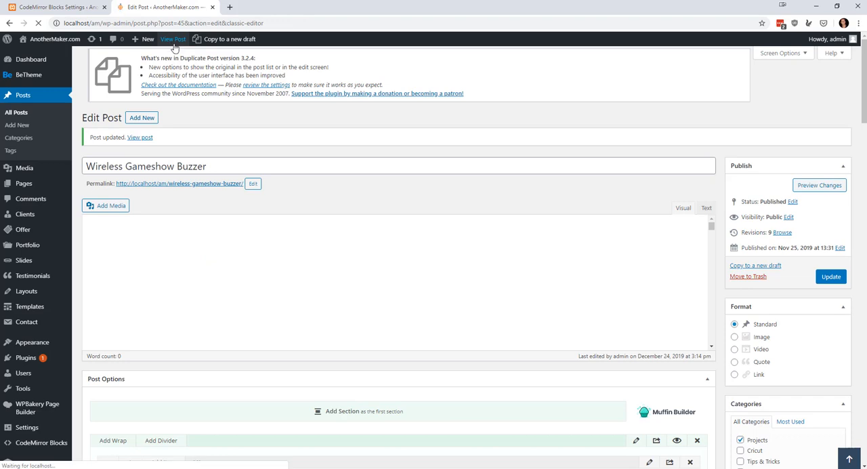
Open the updated Wireless Gameshow Buzzer post in a new tab and examine how the Arduino code is displayed.
right_click(173, 39)
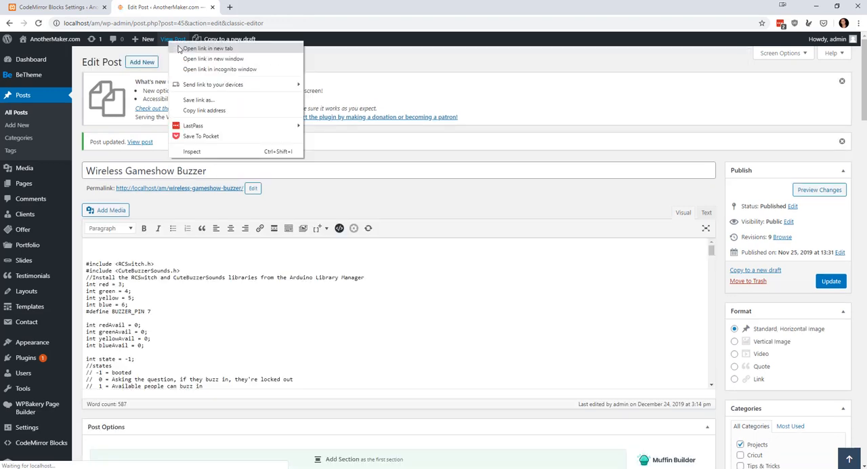
left_click(190, 46)
left_click(258, 7)
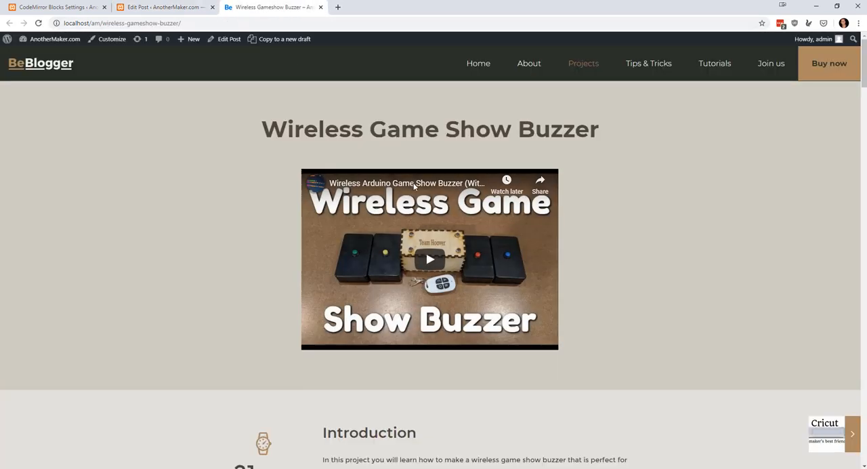
scroll(458, 220, "down", 3)
scroll(459, 220, "down", 15)
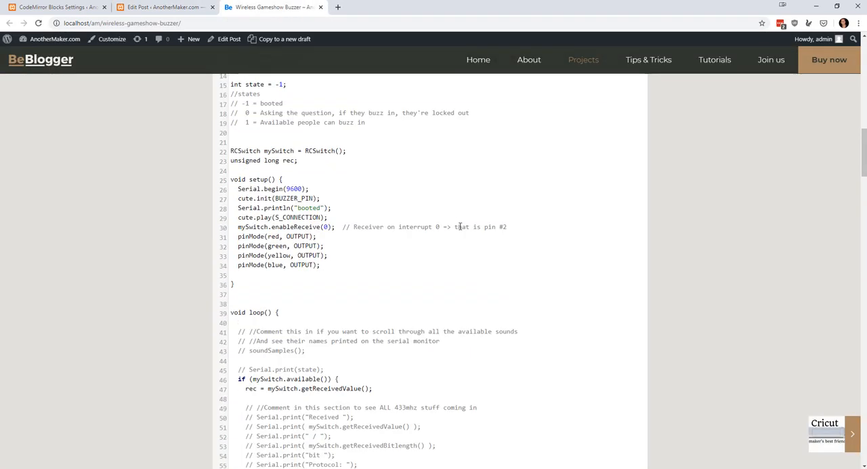
scroll(461, 220, "down", 12)
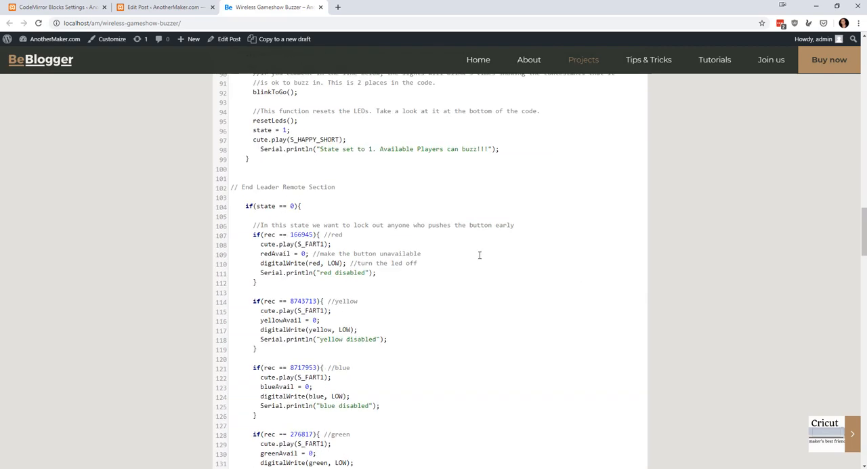
scroll(479, 254, "down", 15)
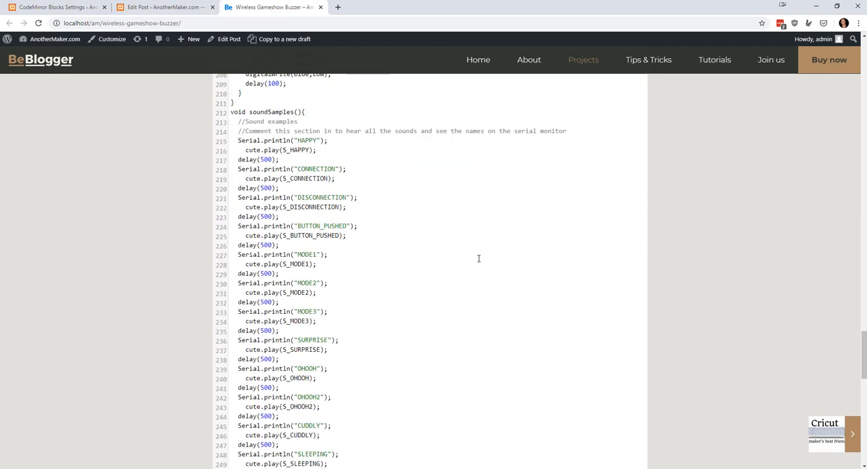
scroll(478, 258, "up", 3)
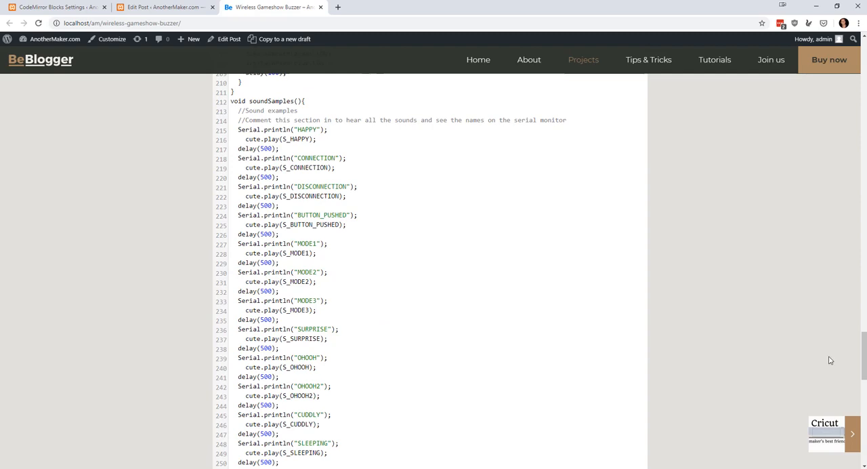
left_click_drag(863, 356, 865, 117)
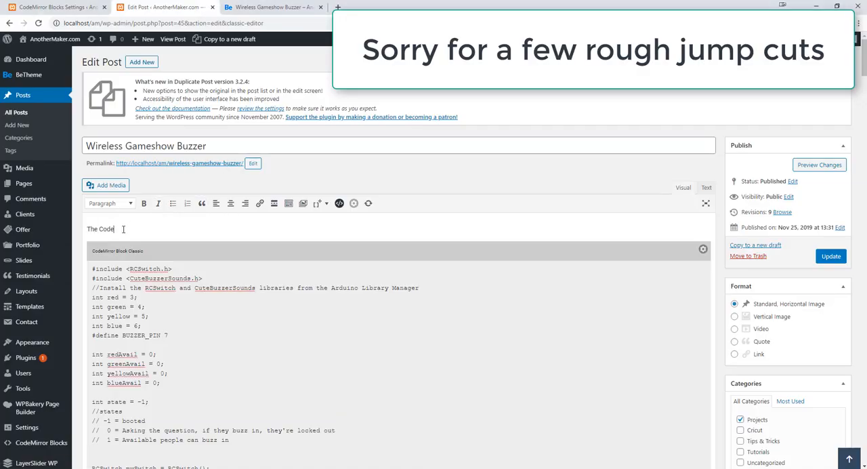
Format the line "The Code" above the CodeMirror block as Heading 4 and update the post.
left_click_drag(123, 229, 75, 234)
left_click(130, 203)
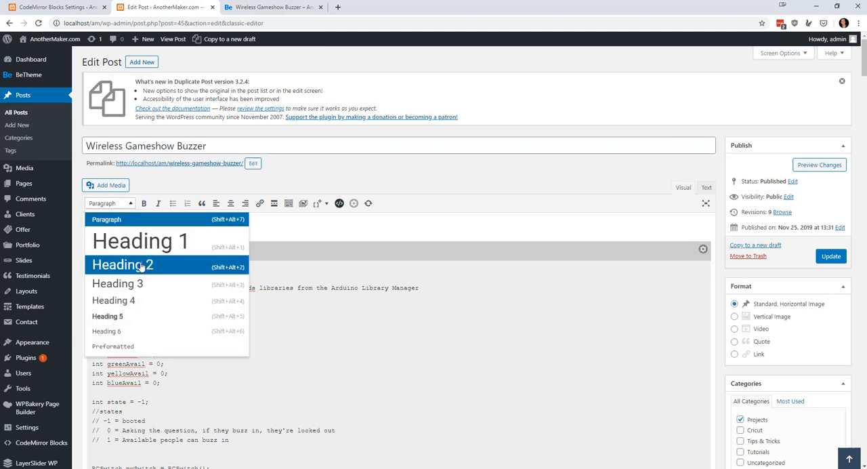
left_click(139, 300)
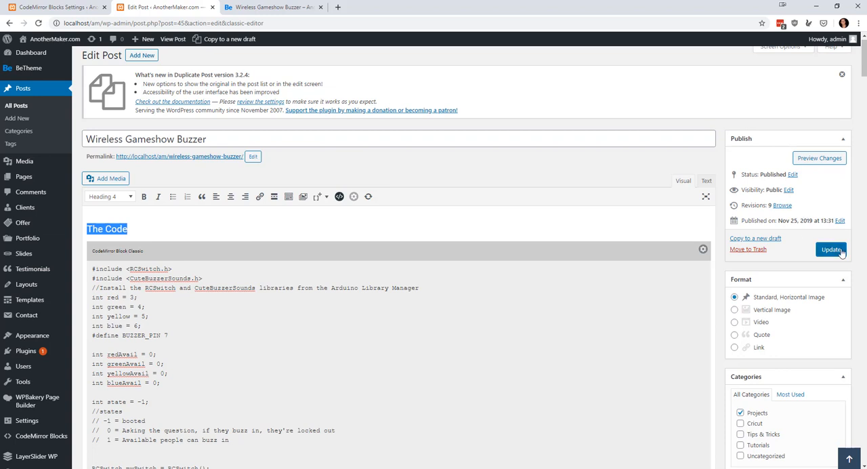
left_click(840, 252)
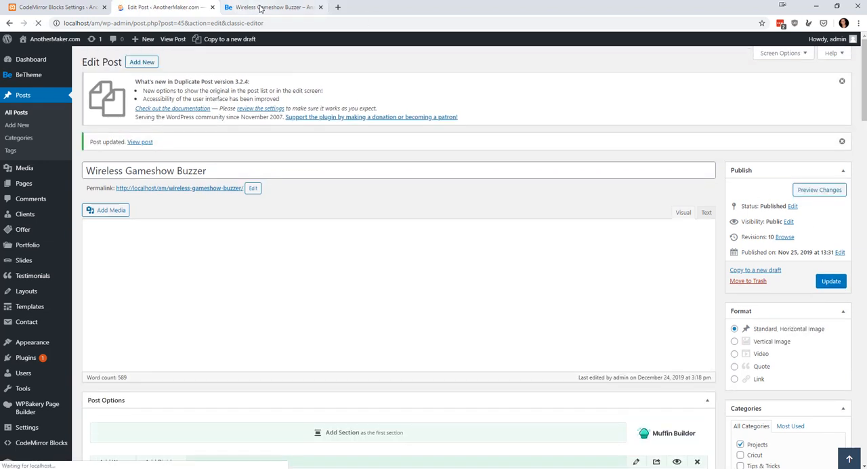
Reload the live Wireless Gameshow Buzzer page and check the heading above the code and the code listing.
left_click(268, 7)
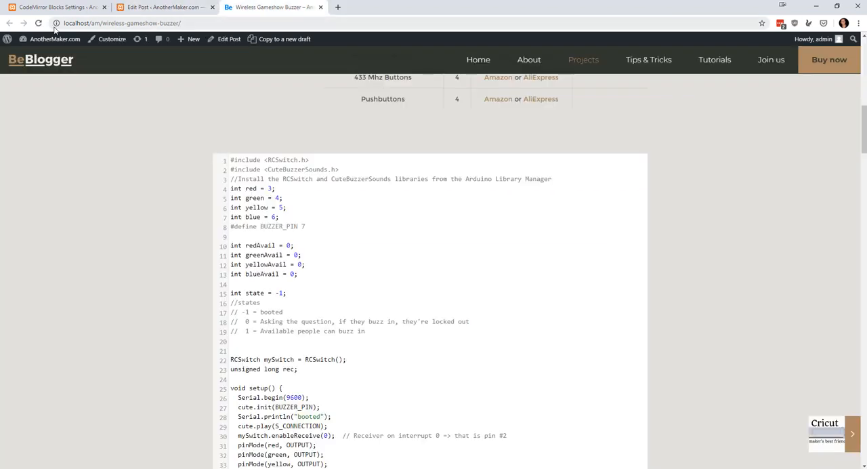
left_click(38, 23)
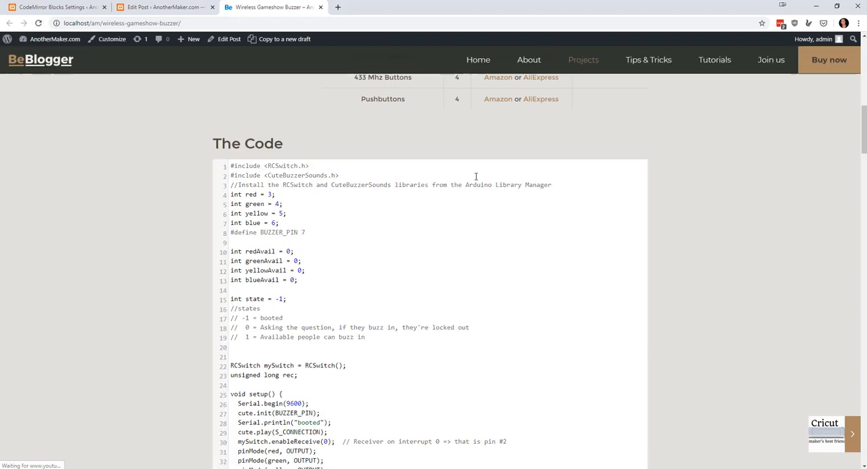
scroll(474, 180, "down", 4)
scroll(466, 178, "up", 5)
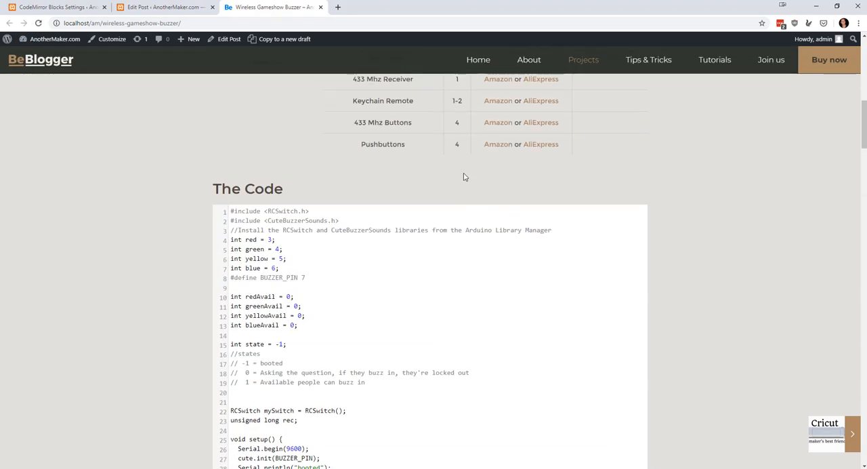
scroll(463, 169, "down", 12)
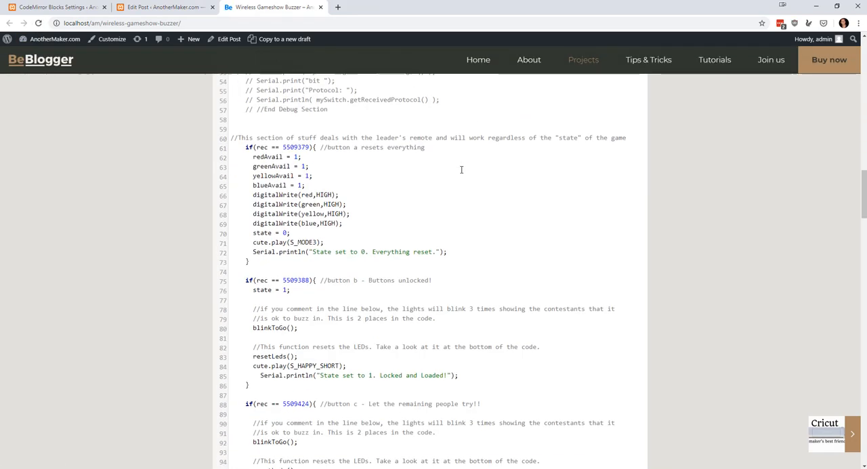
scroll(461, 169, "down", 7)
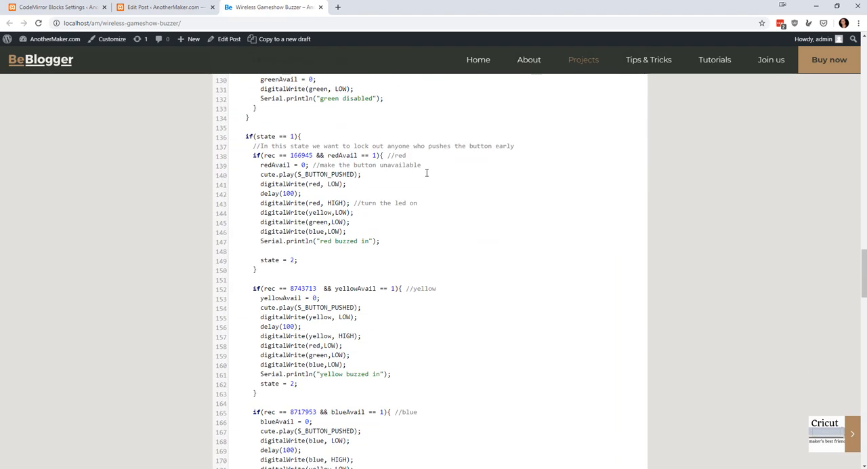